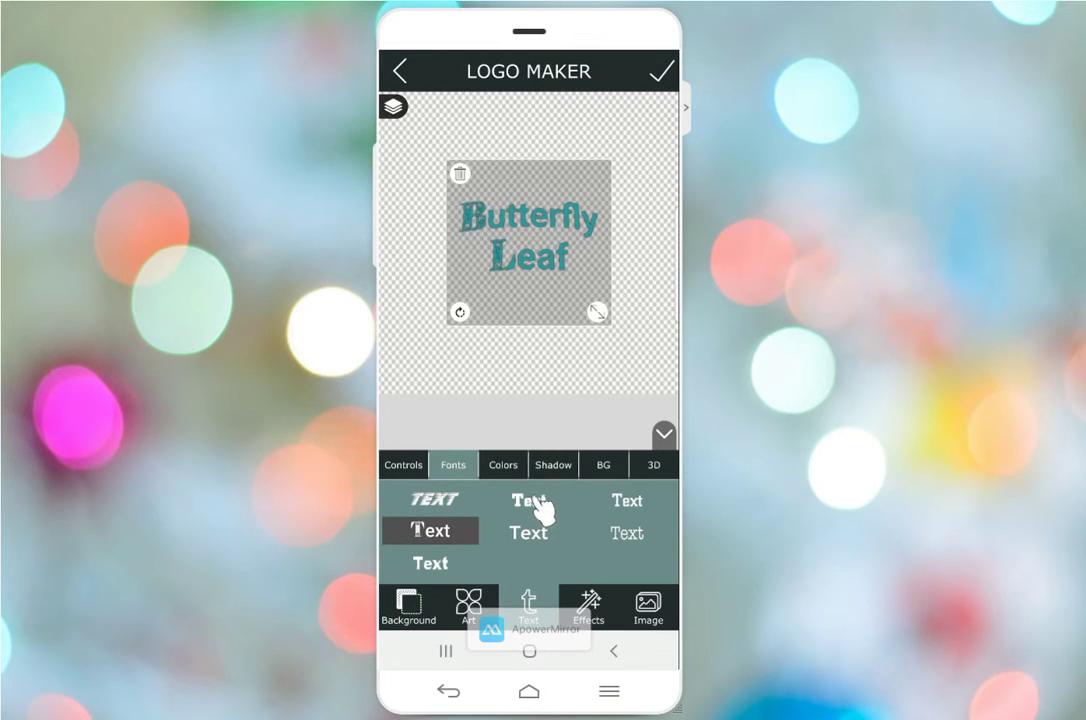
Recolour the "Butterfly Leaf" text with custom colours, trying purple and orange before settling on magenta
{"action": "left_click", "coordinate": [505, 466]}
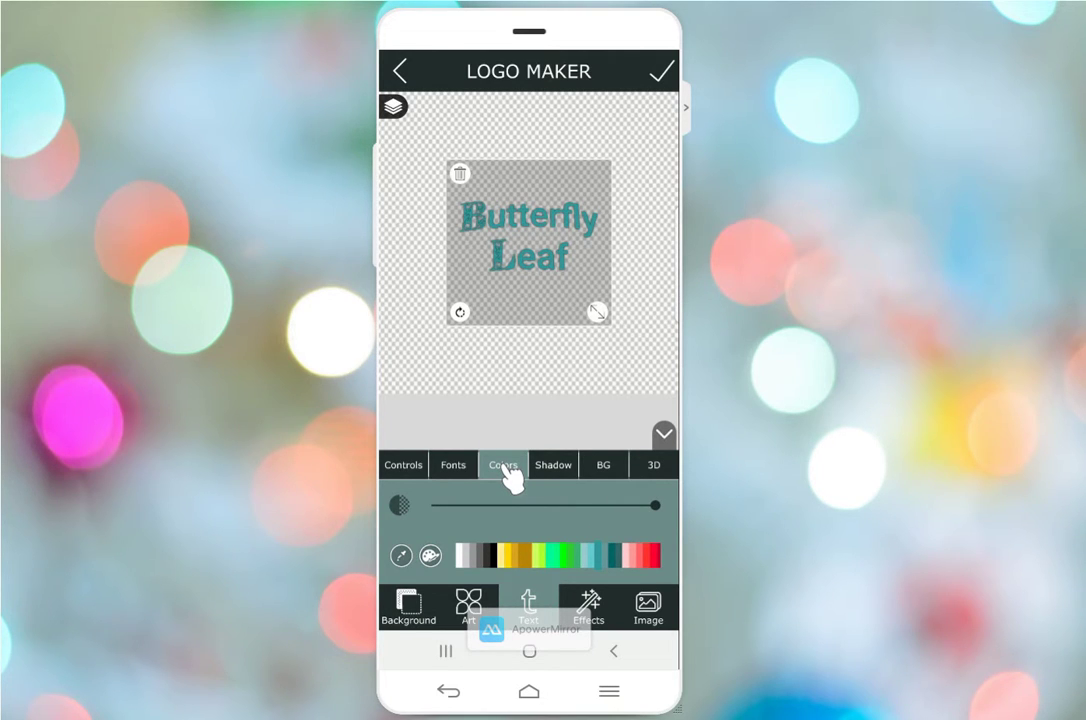
{"action": "left_click", "coordinate": [510, 476]}
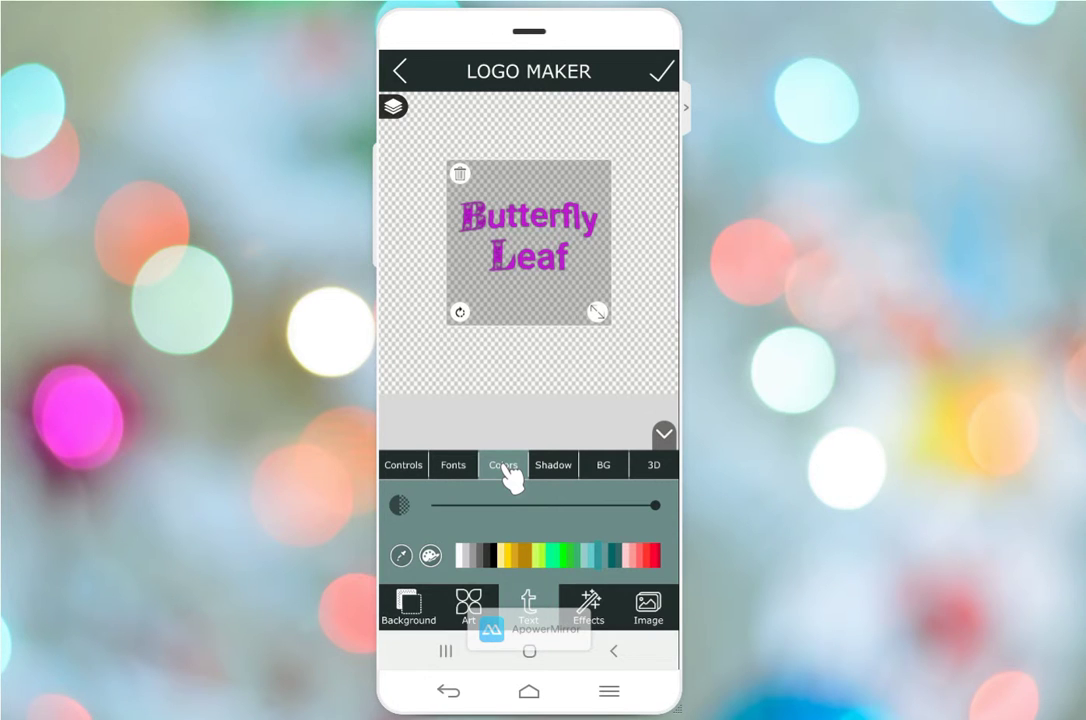
{"action": "left_click", "coordinate": [505, 466]}
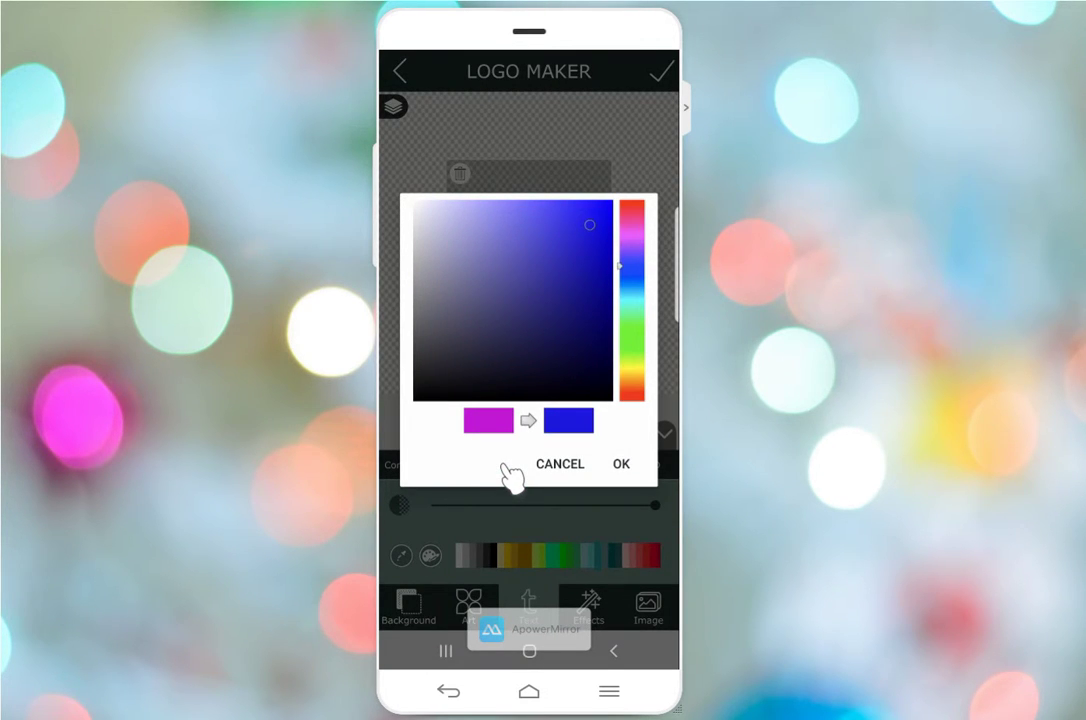
{"action": "left_click", "coordinate": [505, 466]}
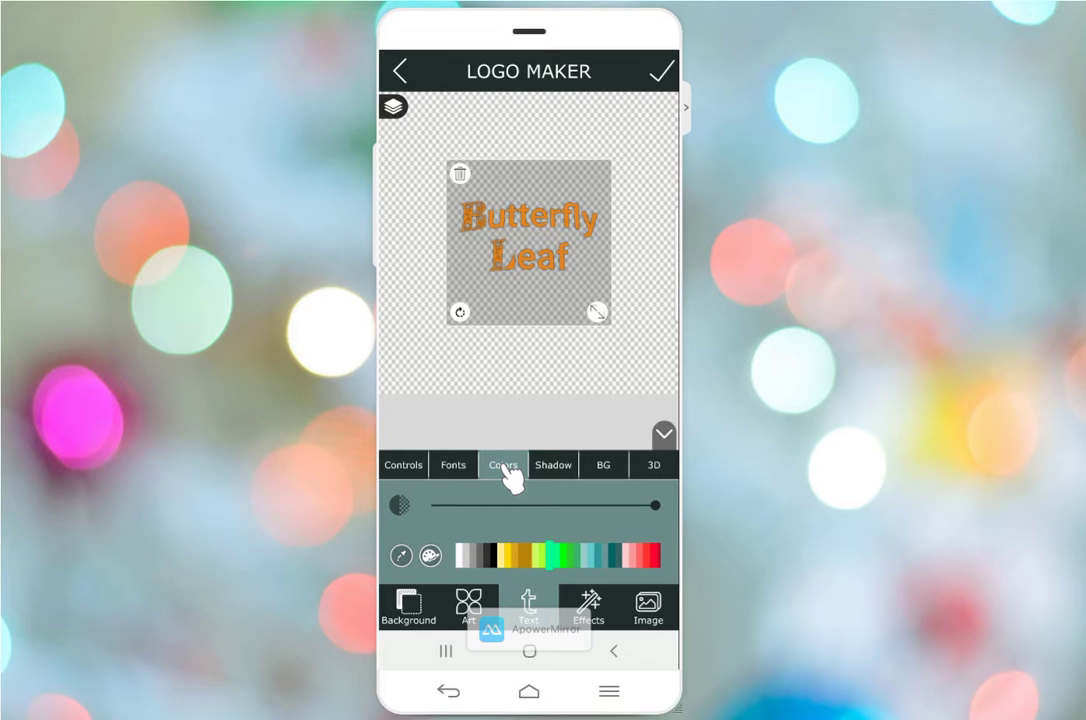
{"action": "left_click", "coordinate": [508, 468]}
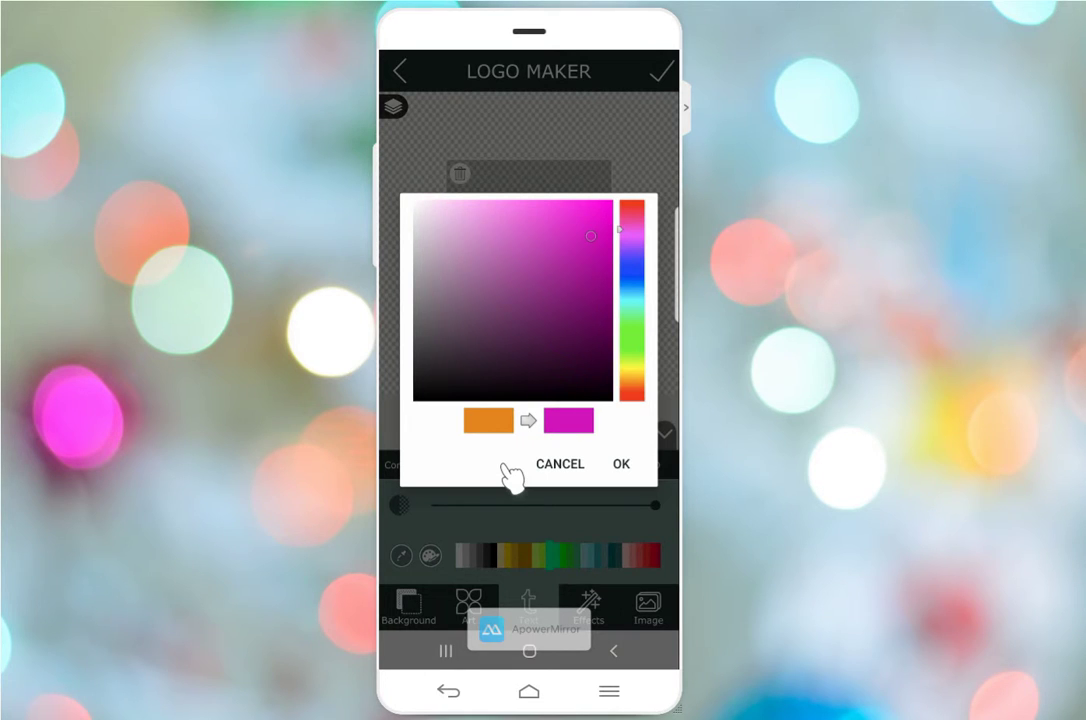
{"action": "left_click", "coordinate": [508, 470]}
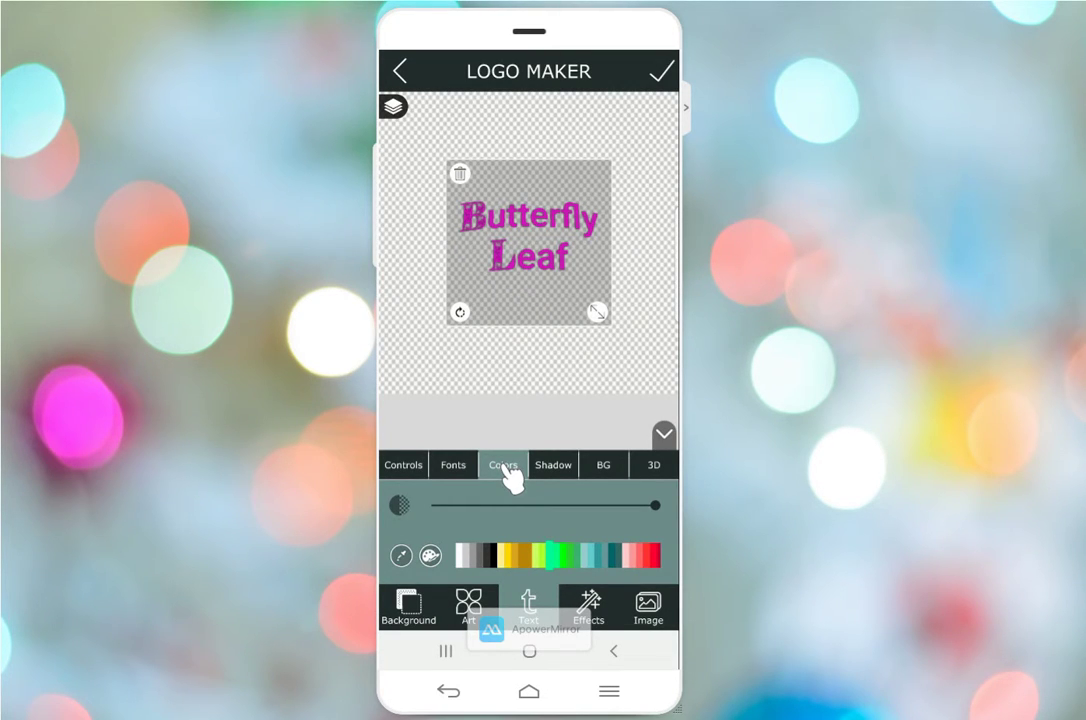
{"action": "left_click", "coordinate": [512, 478]}
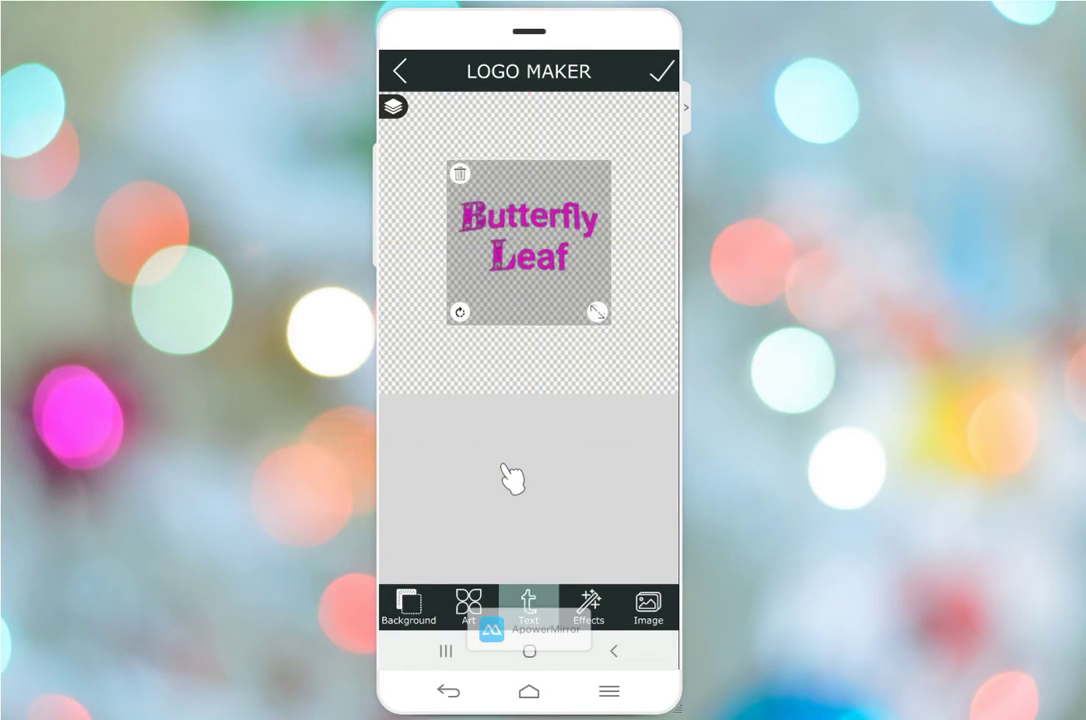
{"action": "left_click", "coordinate": [512, 478]}
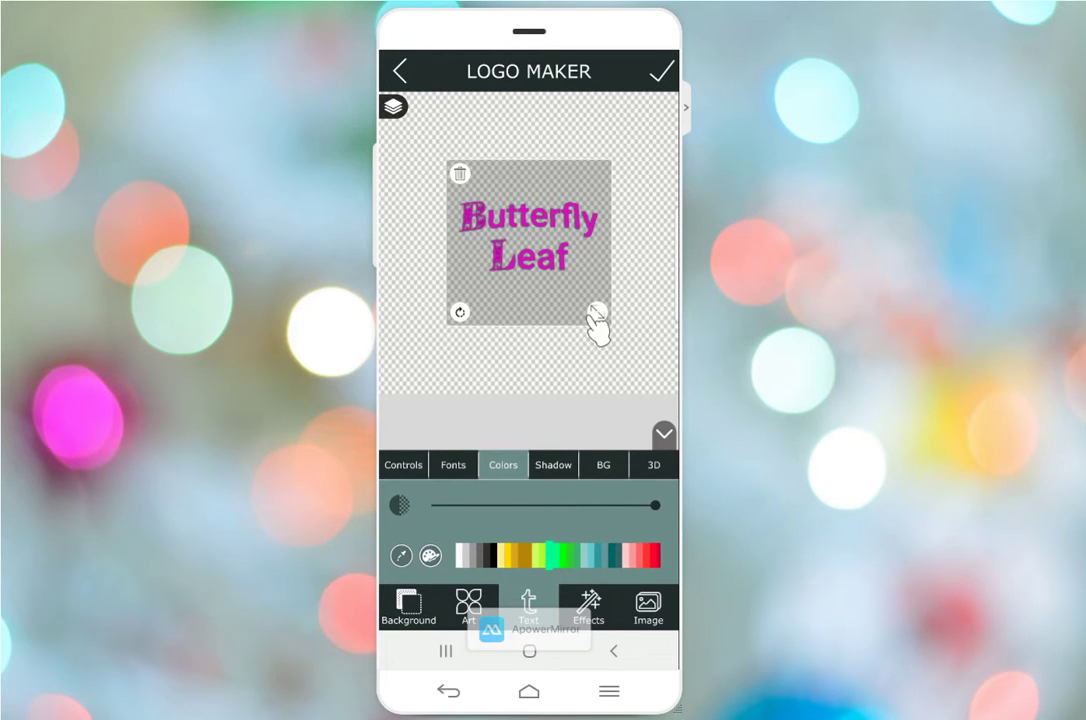
Enlarge the "Butterfly Leaf" text block until it spans most of the canvas width
{"action": "left_click_drag", "start_coordinate": [598, 318], "coordinate": [585, 342]}
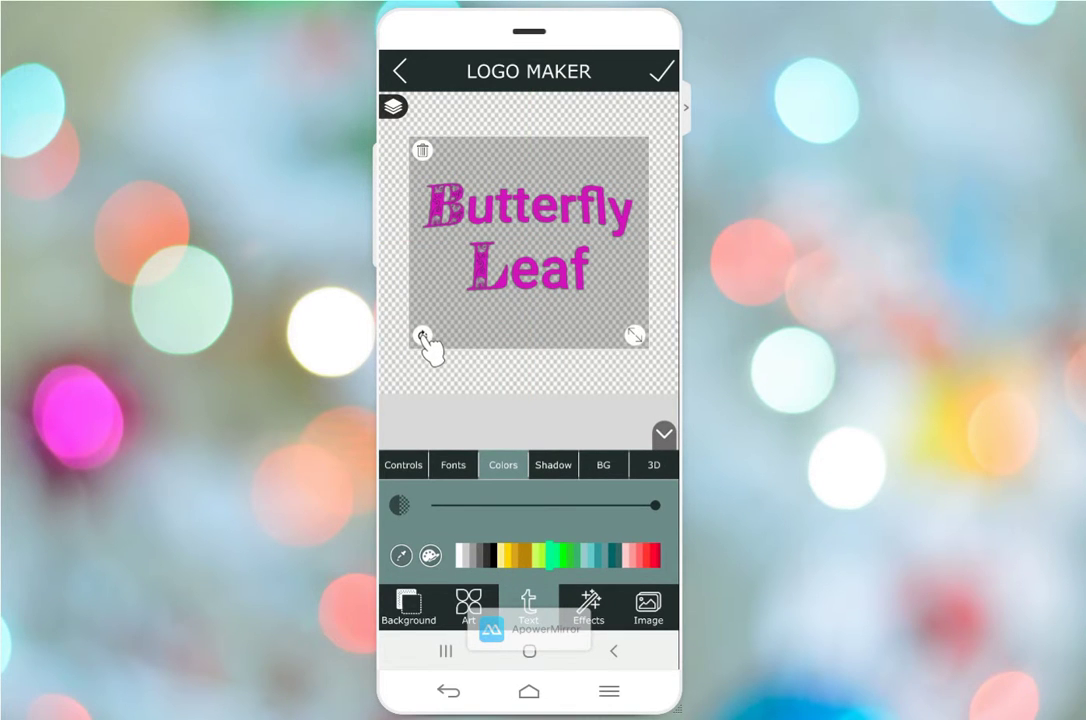
{"action": "left_click_drag", "start_coordinate": [424, 349], "coordinate": [425, 349]}
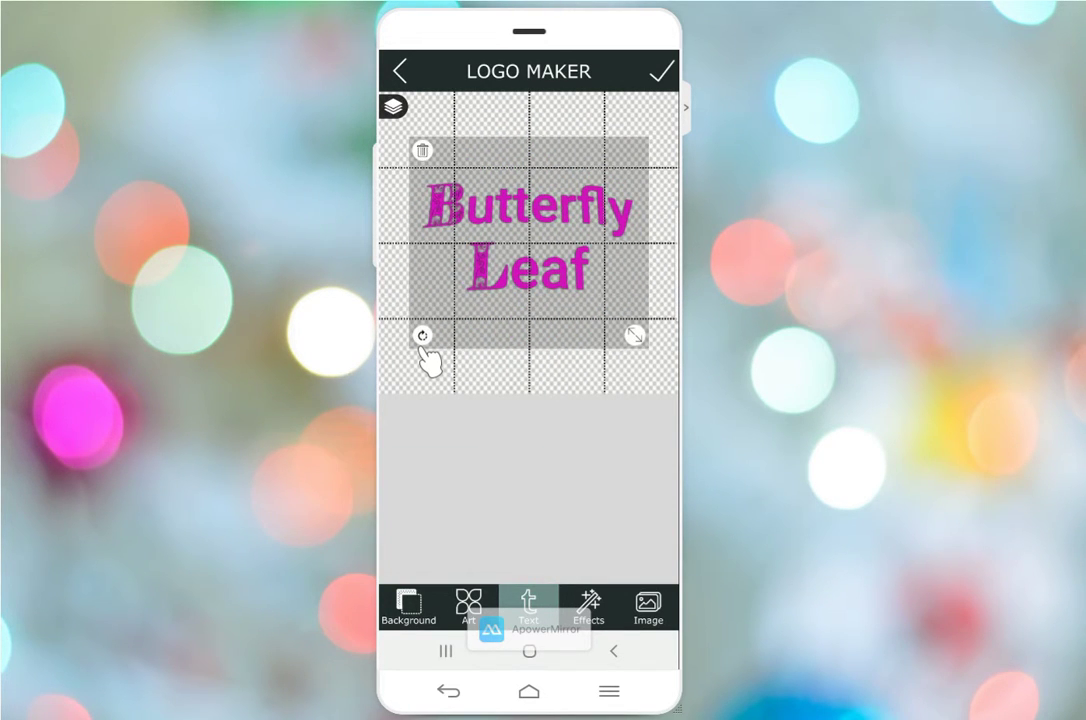
{"action": "left_click_drag", "start_coordinate": [425, 349], "coordinate": [425, 350]}
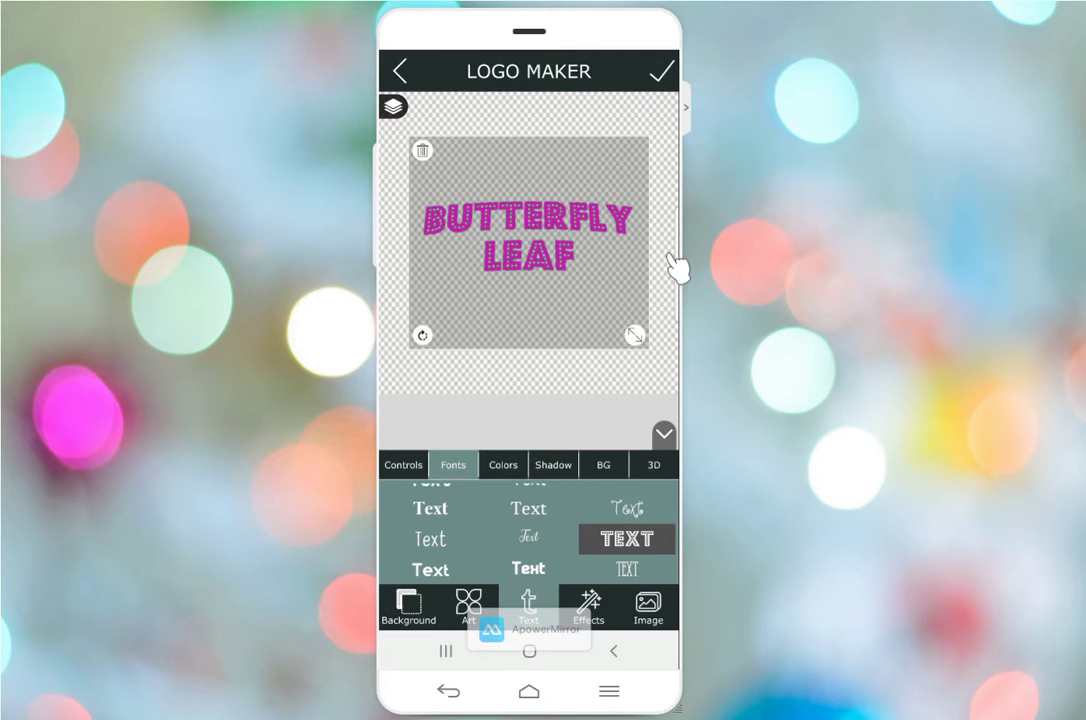
Try several script and outlined fonts on the "Butterfly Leaf" text, ending with the bold decorative serif font
{"action": "left_click", "coordinate": [528, 537]}
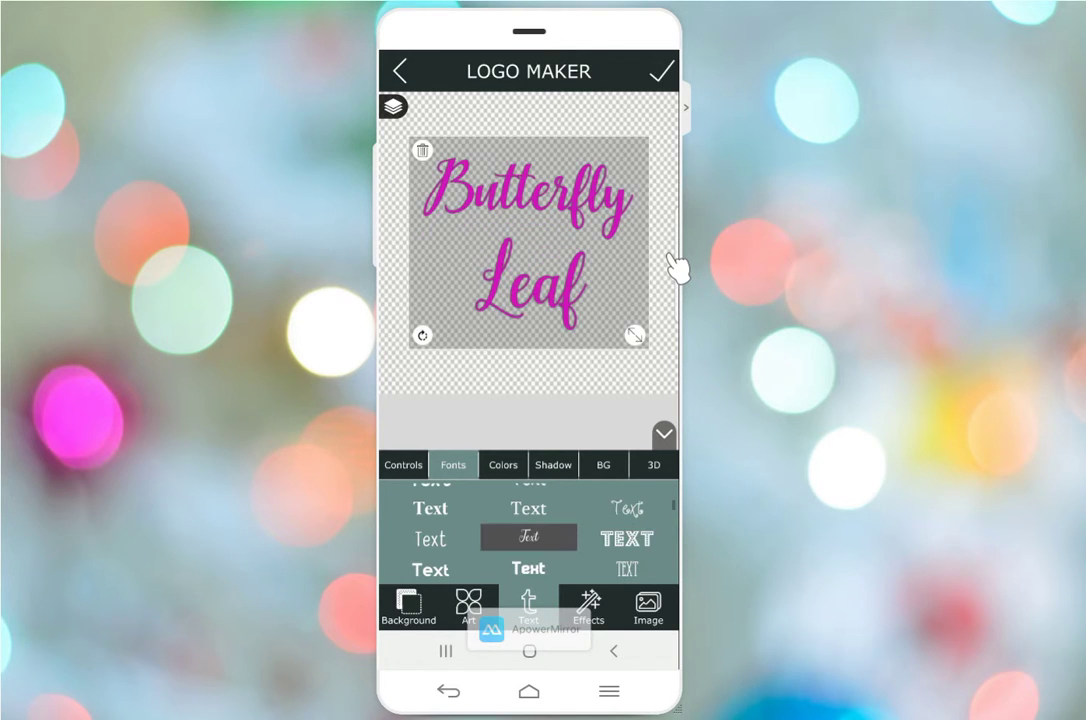
{"action": "scroll", "coordinate": [528, 535], "scroll_direction": "down", "scroll_amount": 3}
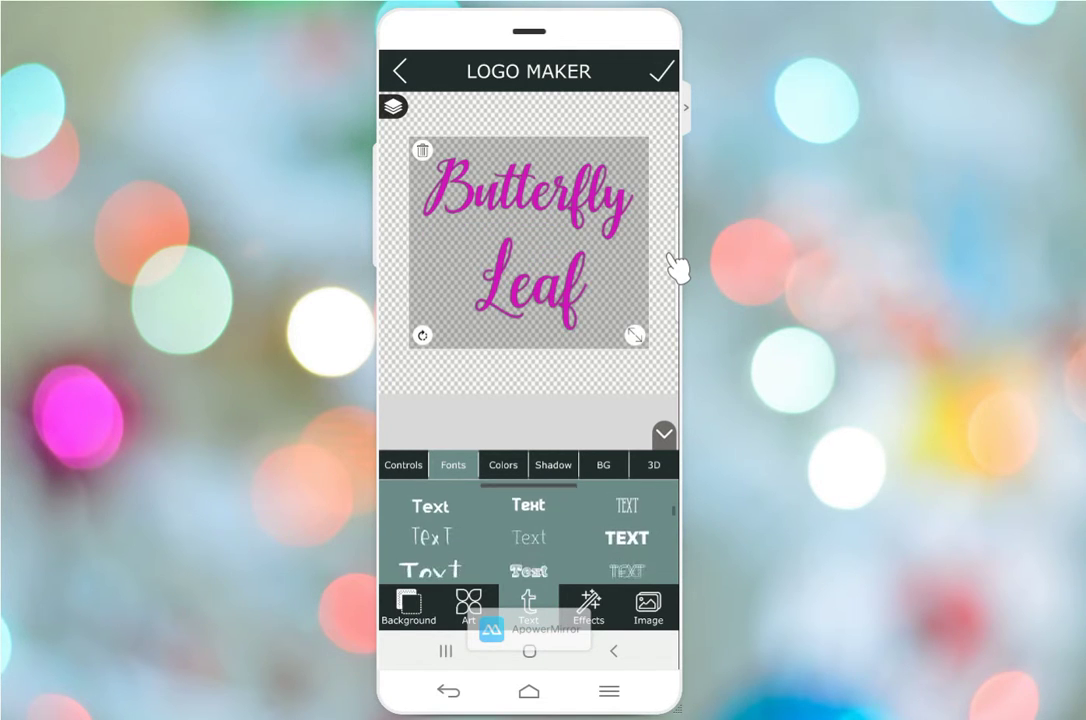
{"action": "scroll", "coordinate": [528, 530], "scroll_direction": "down", "scroll_amount": 5}
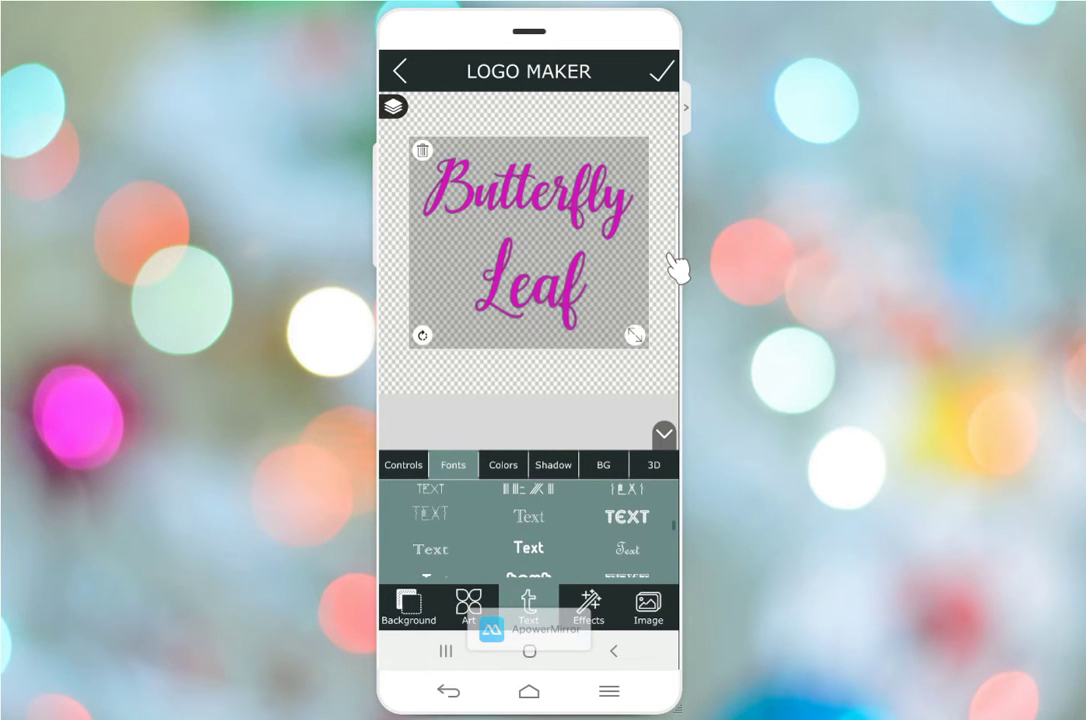
{"action": "left_click", "coordinate": [528, 516]}
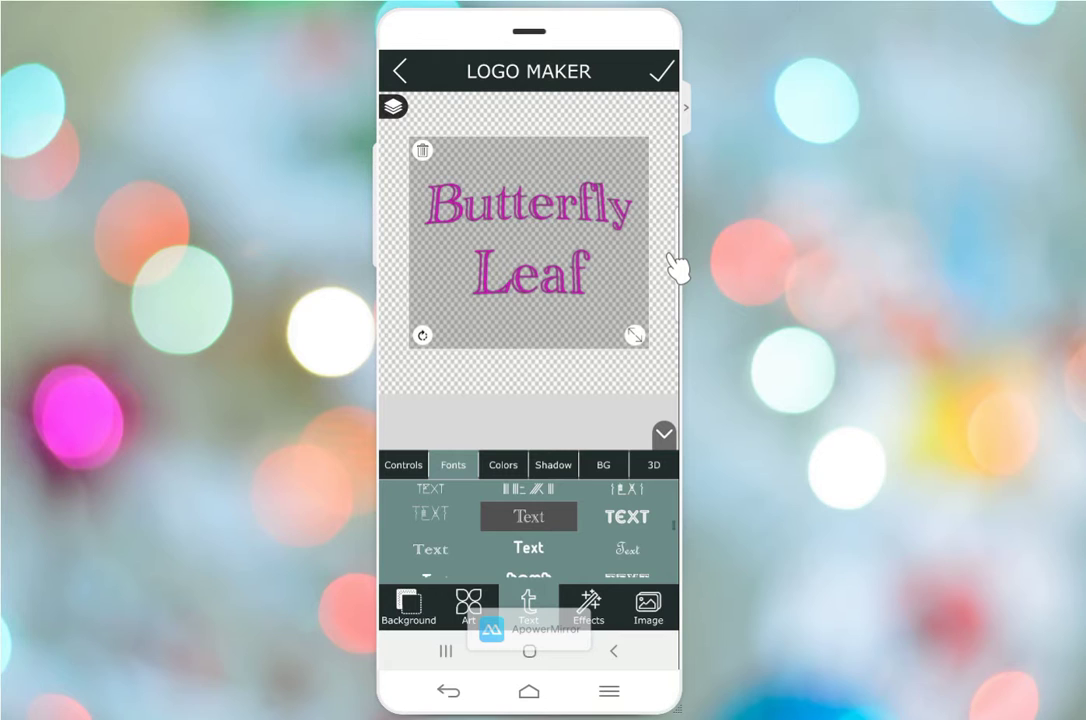
{"action": "left_click", "coordinate": [627, 549]}
{"action": "scroll", "coordinate": [528, 530], "scroll_direction": "down", "scroll_amount": 2}
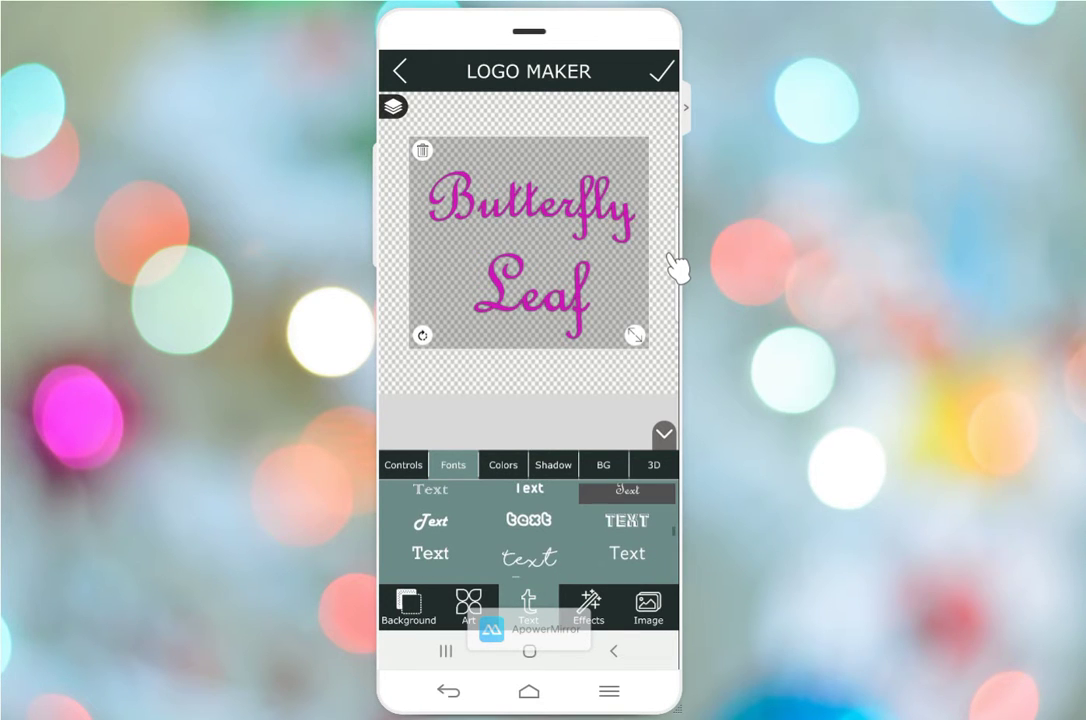
{"action": "left_click", "coordinate": [528, 557]}
{"action": "scroll", "coordinate": [528, 530], "scroll_direction": "down", "scroll_amount": 1}
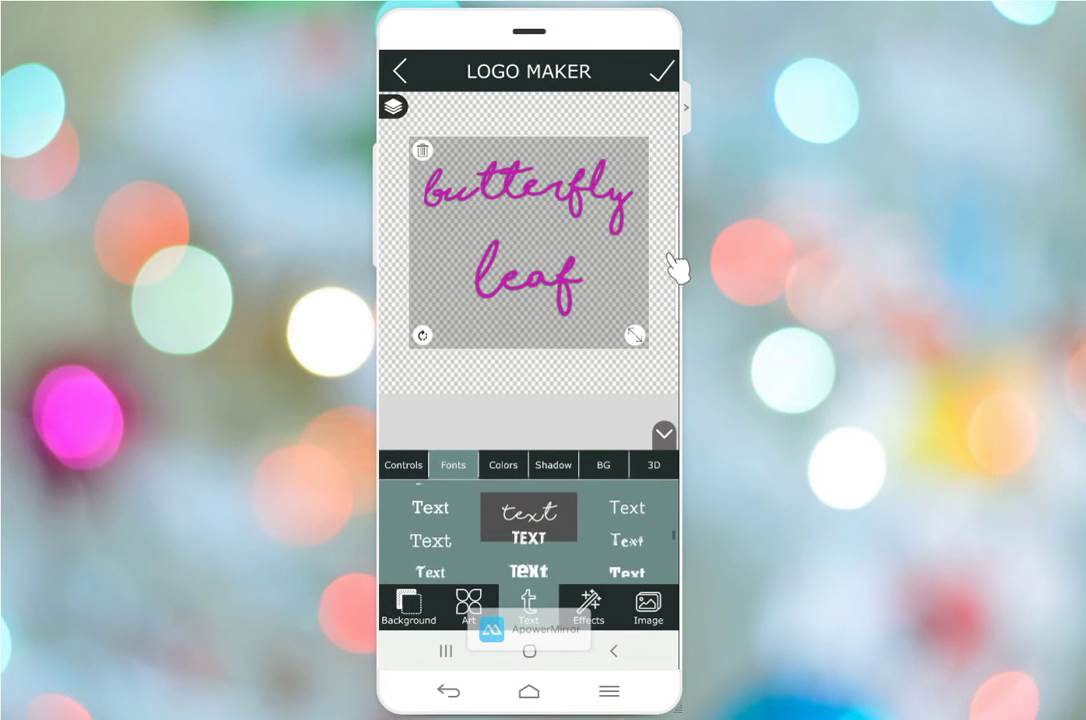
{"action": "left_click", "coordinate": [430, 569]}
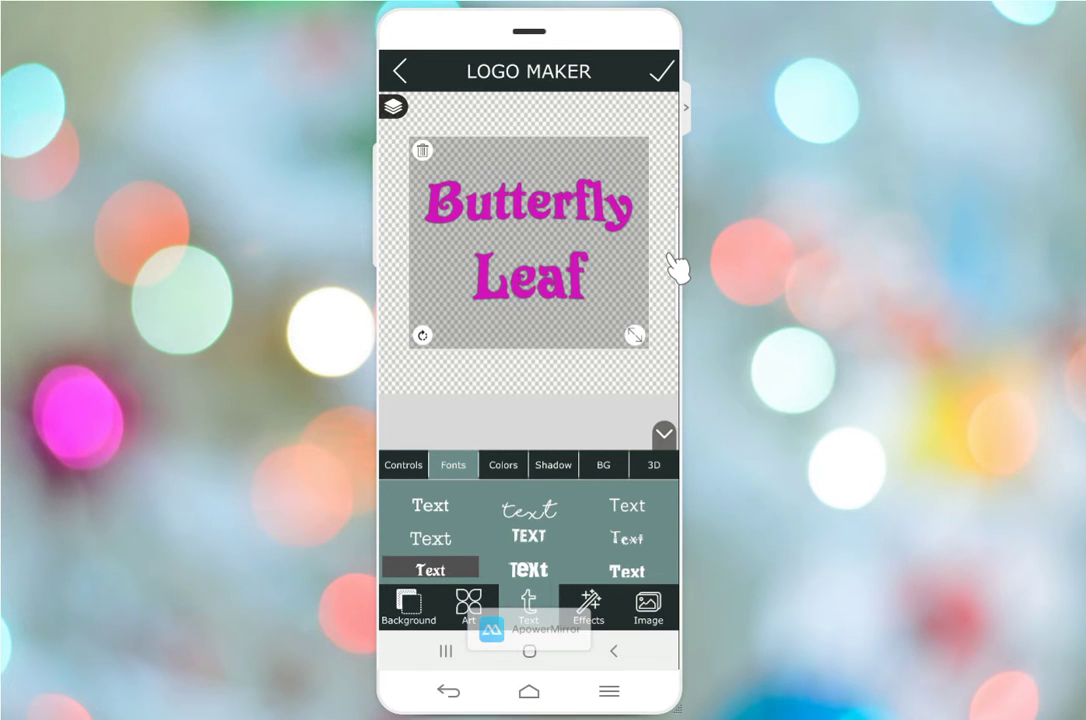
{"action": "left_click", "coordinate": [664, 437]}
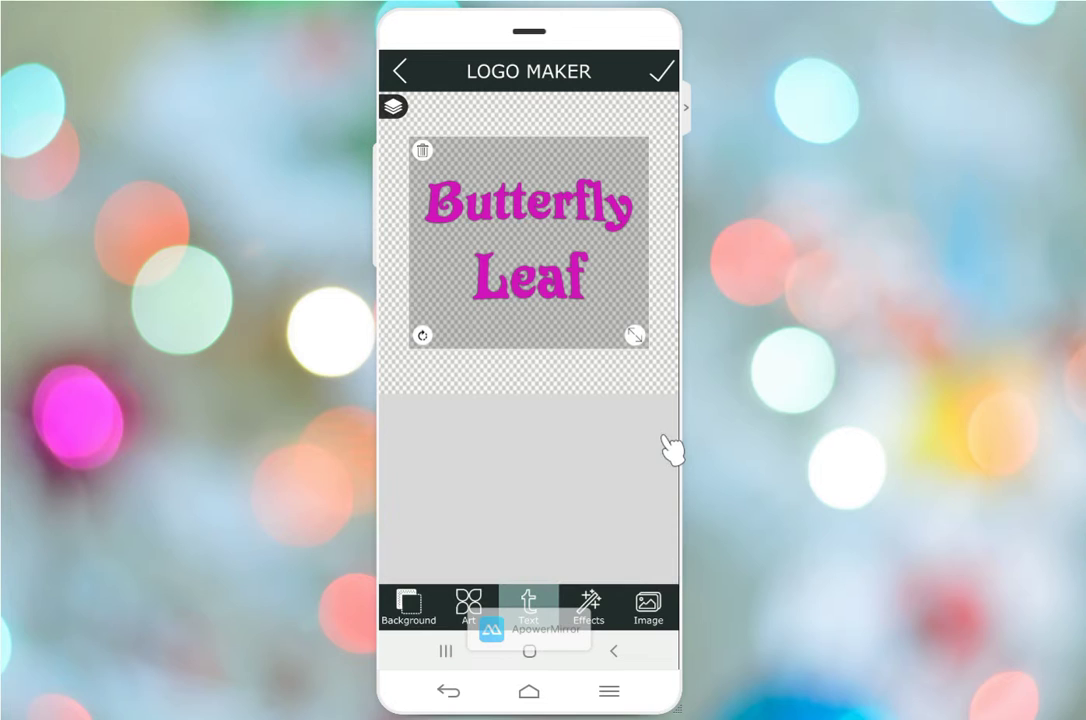
Strengthen the shadow of the "Butterfly Leaf" text to about 40 percent of its range
{"action": "left_click", "coordinate": [670, 449]}
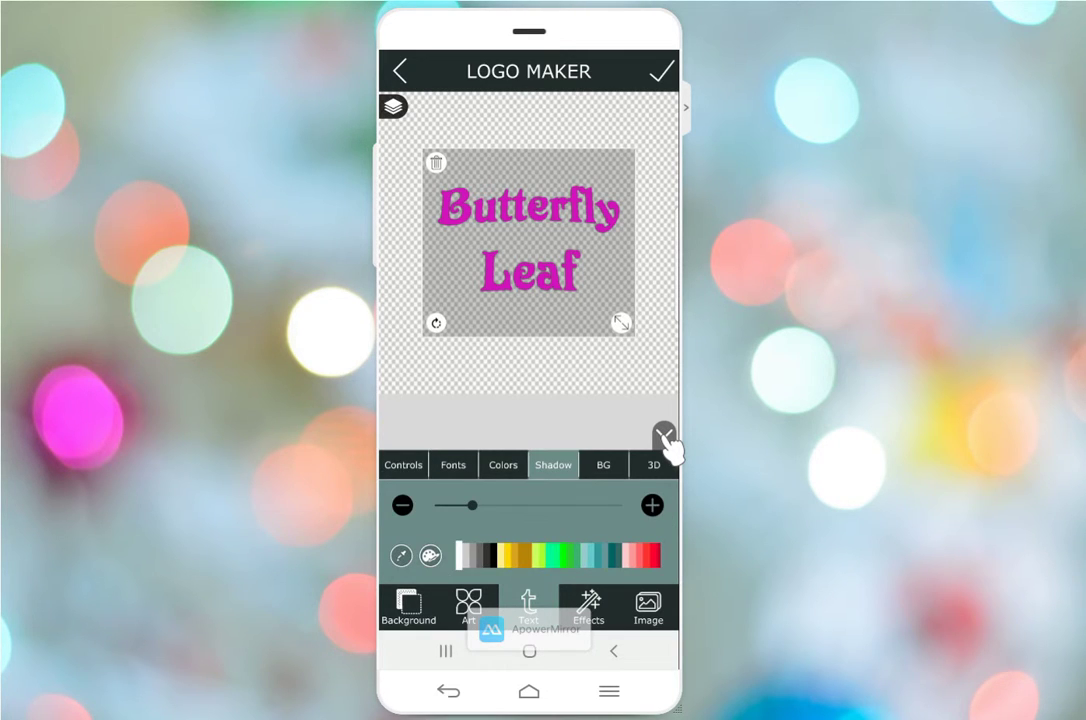
{"action": "left_click_drag", "start_coordinate": [472, 505], "coordinate": [509, 505]}
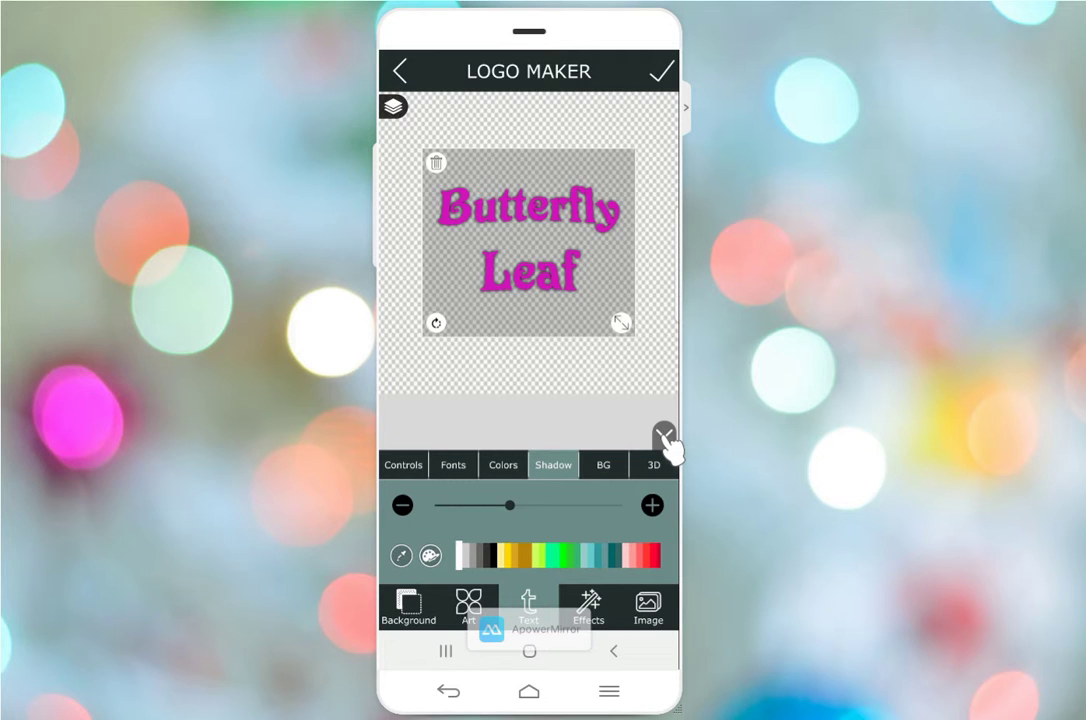
{"action": "left_click", "coordinate": [665, 437]}
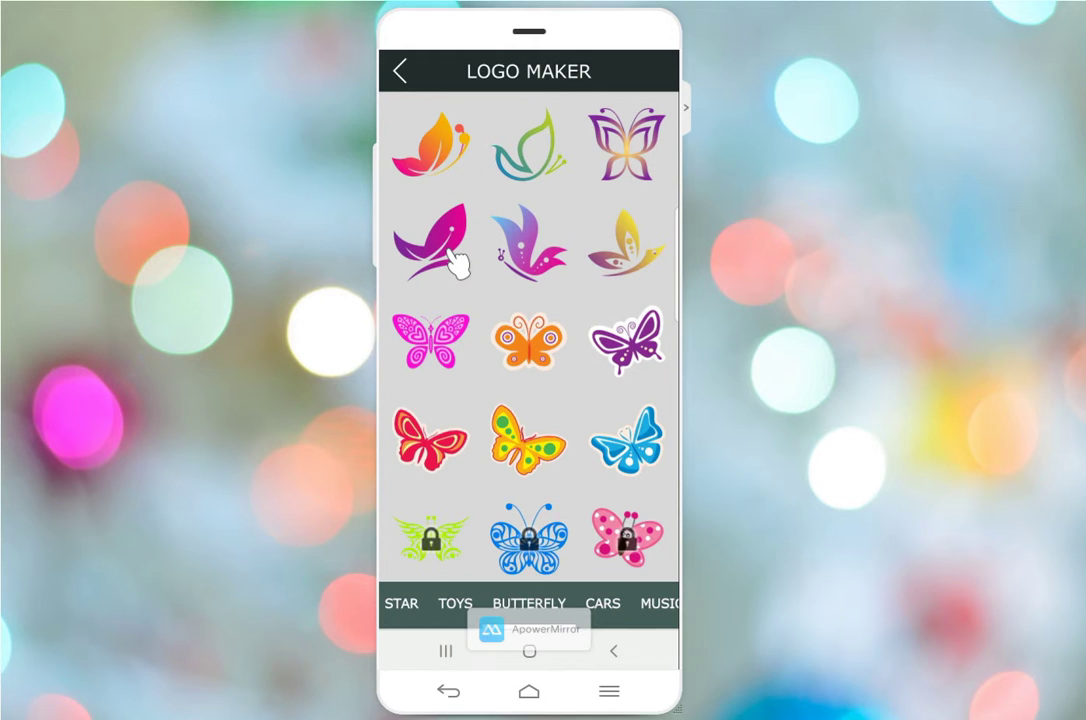
Add the purple leaf-winged butterfly from the Butterfly art category and reposition it and the text so the butterfly sits beside the lettering
{"action": "left_click", "coordinate": [578, 265]}
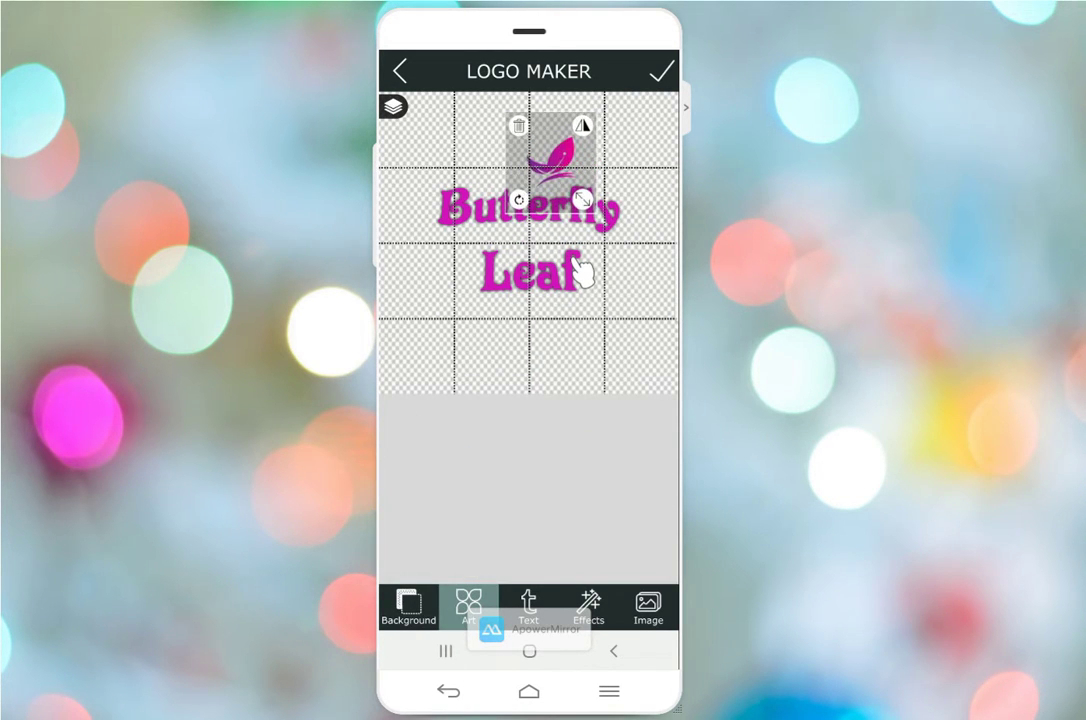
{"action": "left_click_drag", "start_coordinate": [559, 192], "coordinate": [583, 275]}
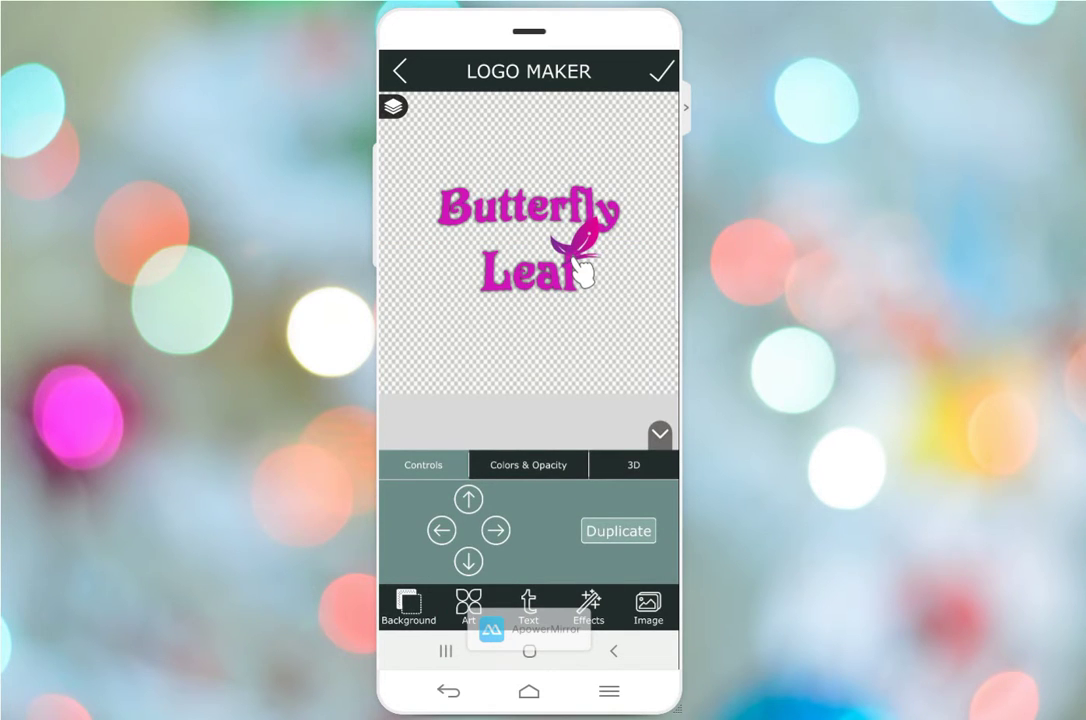
{"action": "left_click", "coordinate": [583, 272]}
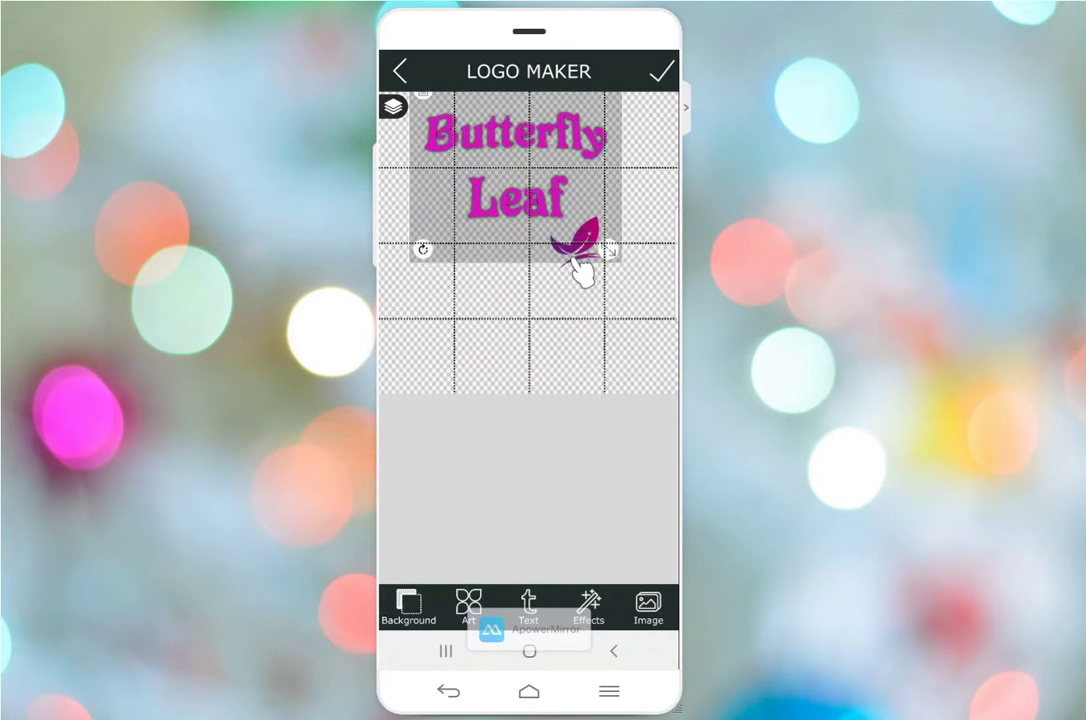
{"action": "left_click", "coordinate": [583, 270]}
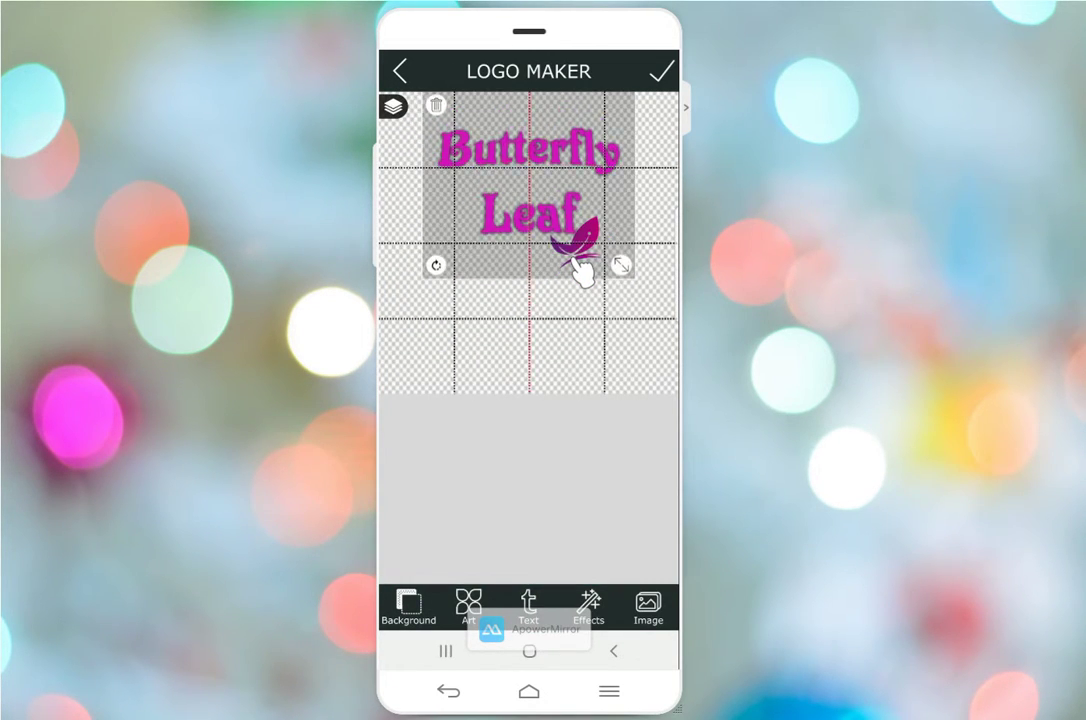
{"action": "left_click", "coordinate": [582, 270]}
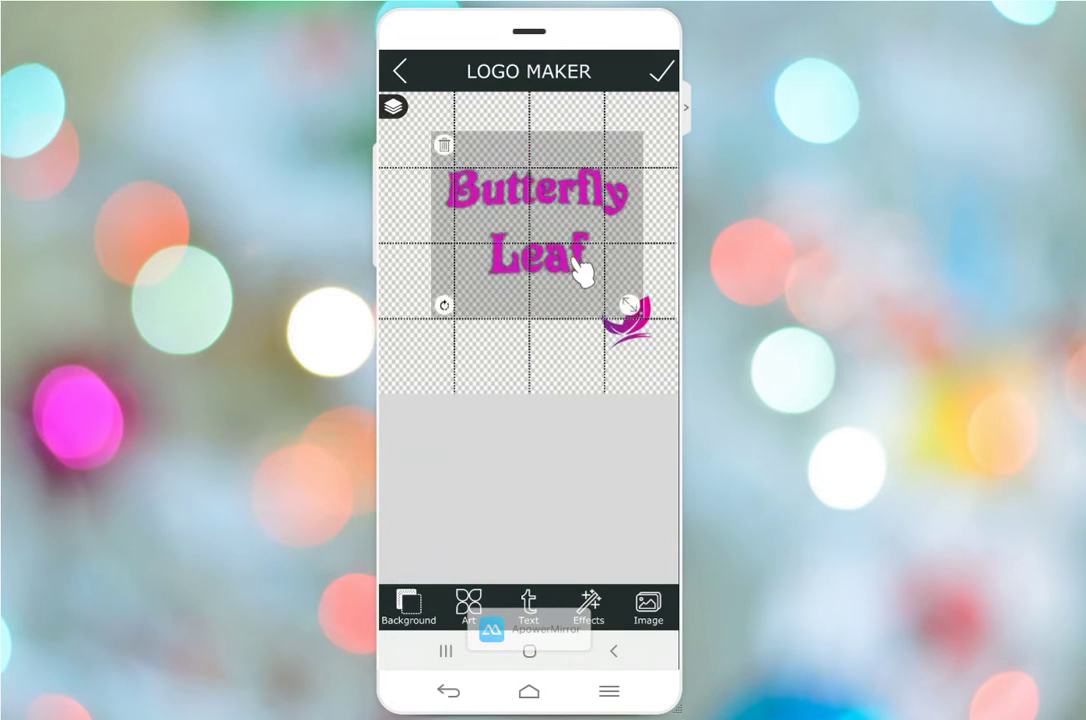
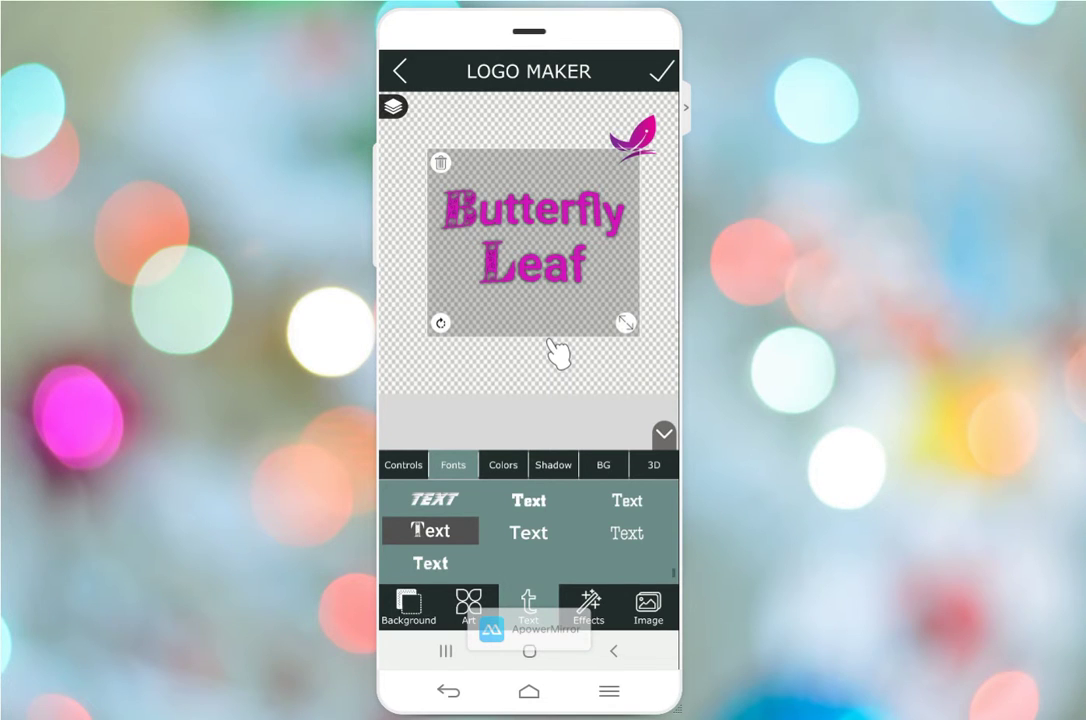
Browse the art library, add the plain circle outline from the Shapes category, and enlarge it to surround the "Butterfly Leaf" text
{"action": "left_click", "coordinate": [552, 342]}
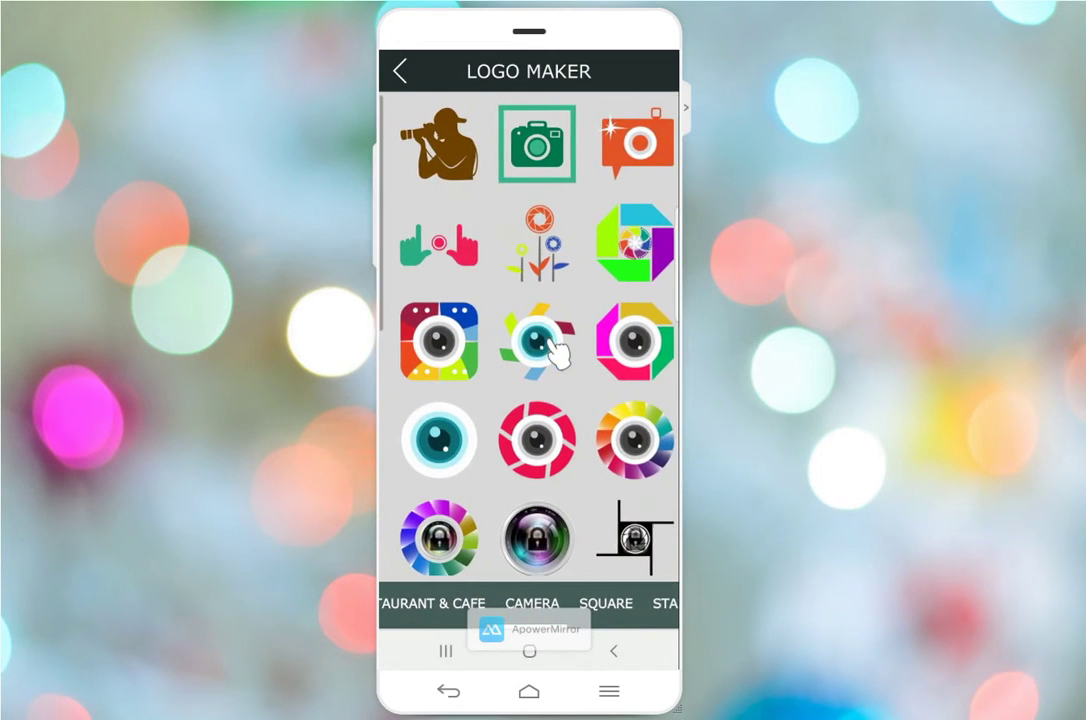
{"action": "scroll", "coordinate": [553, 350], "scroll_direction": "down", "scroll_amount": 4}
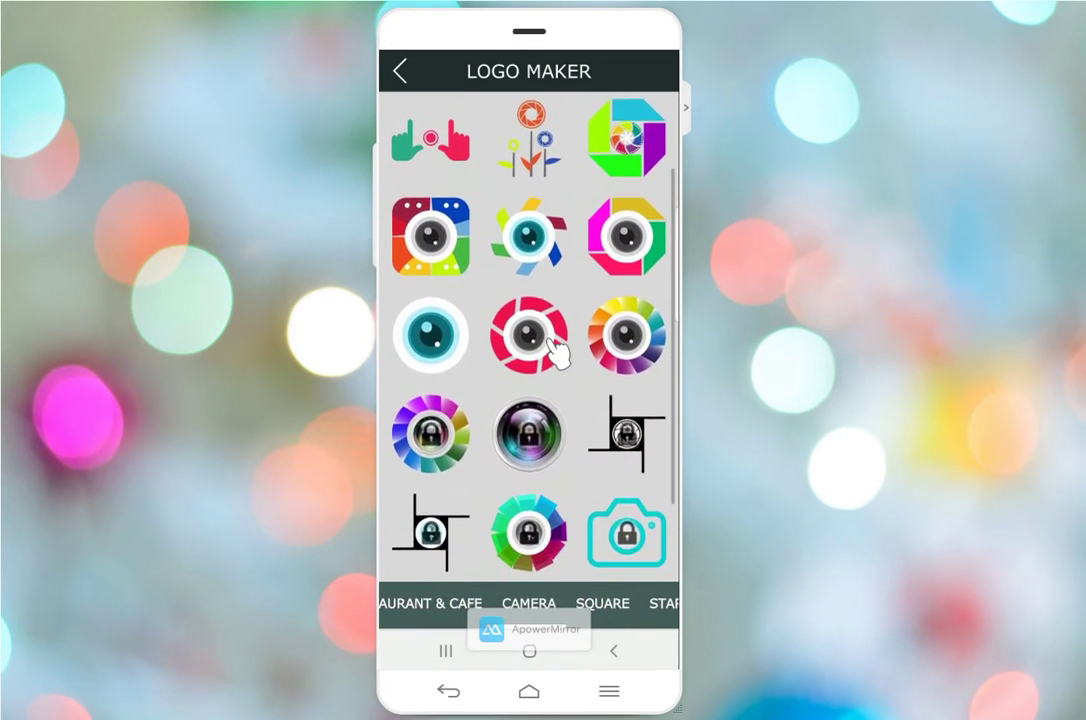
{"action": "scroll", "coordinate": [553, 350], "scroll_direction": "up", "scroll_amount": 4}
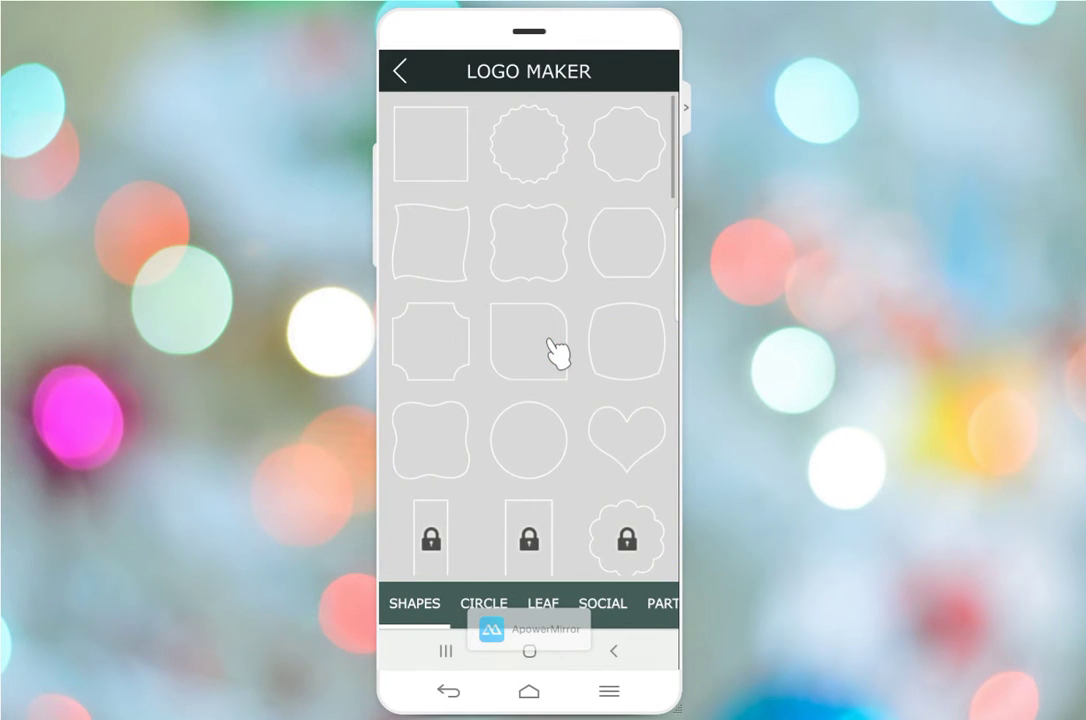
{"action": "left_click", "coordinate": [557, 352]}
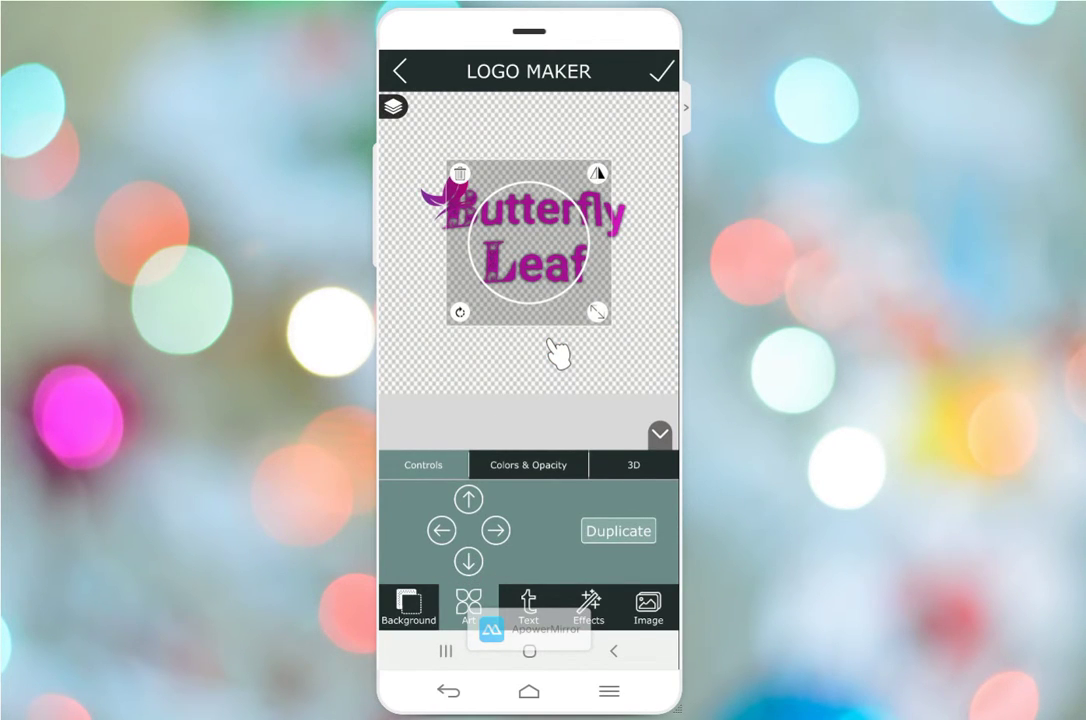
{"action": "scroll", "coordinate": [557, 352], "scroll_direction": "up", "scroll_amount": 5}
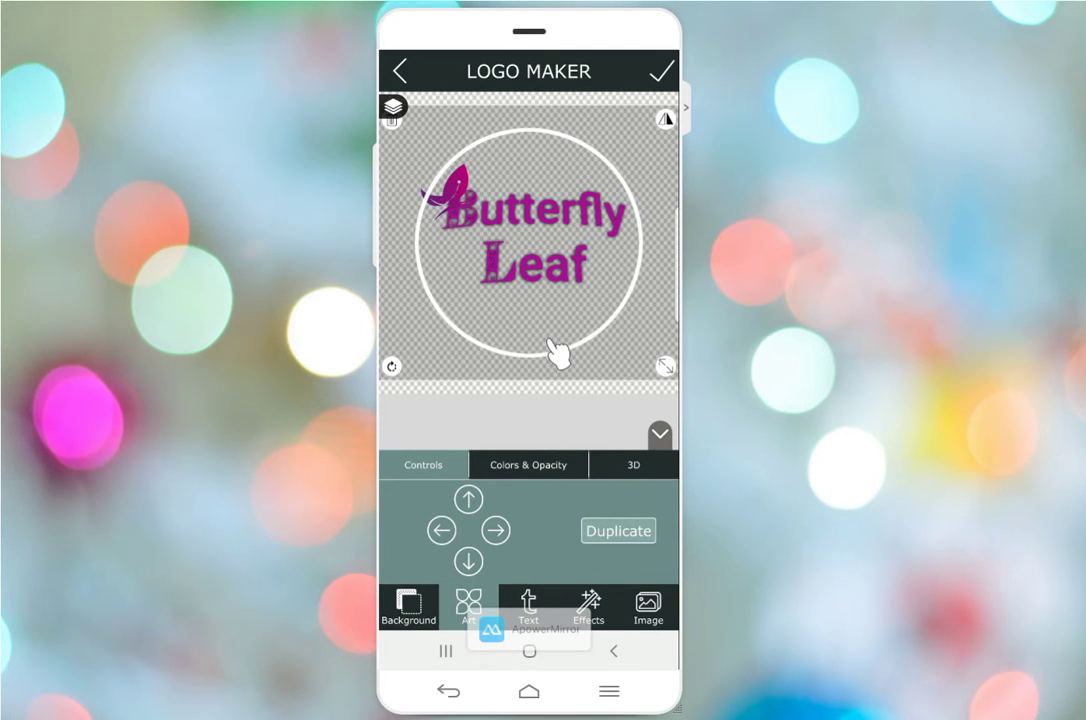
{"action": "left_click", "coordinate": [557, 352]}
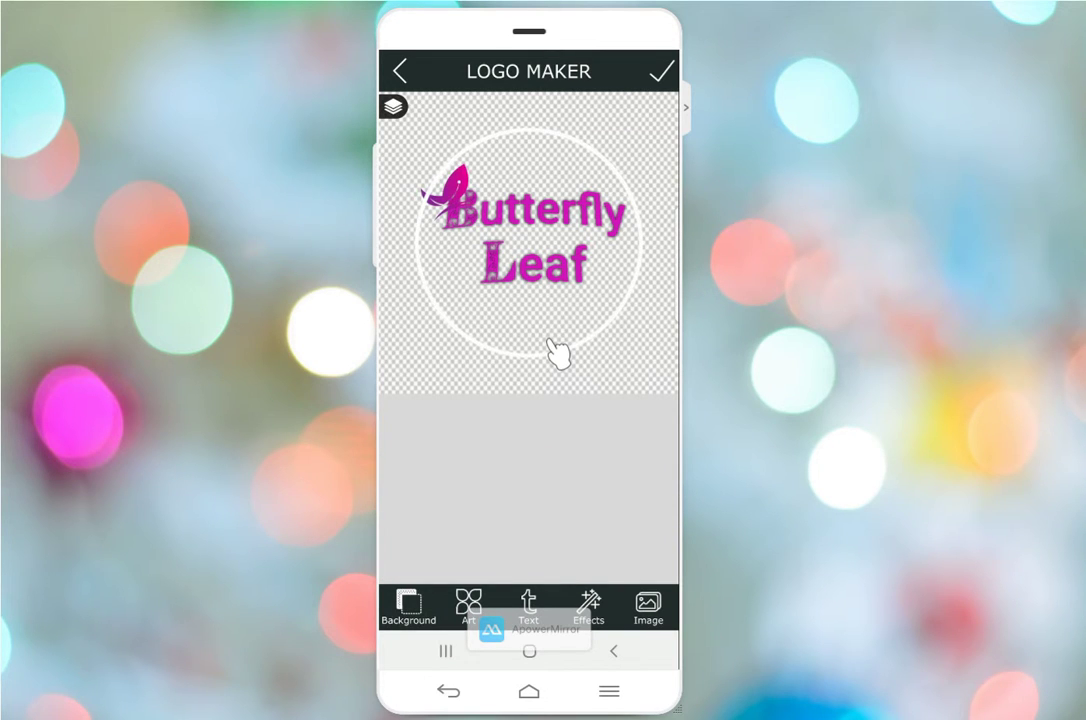
{"action": "left_click", "coordinate": [557, 352]}
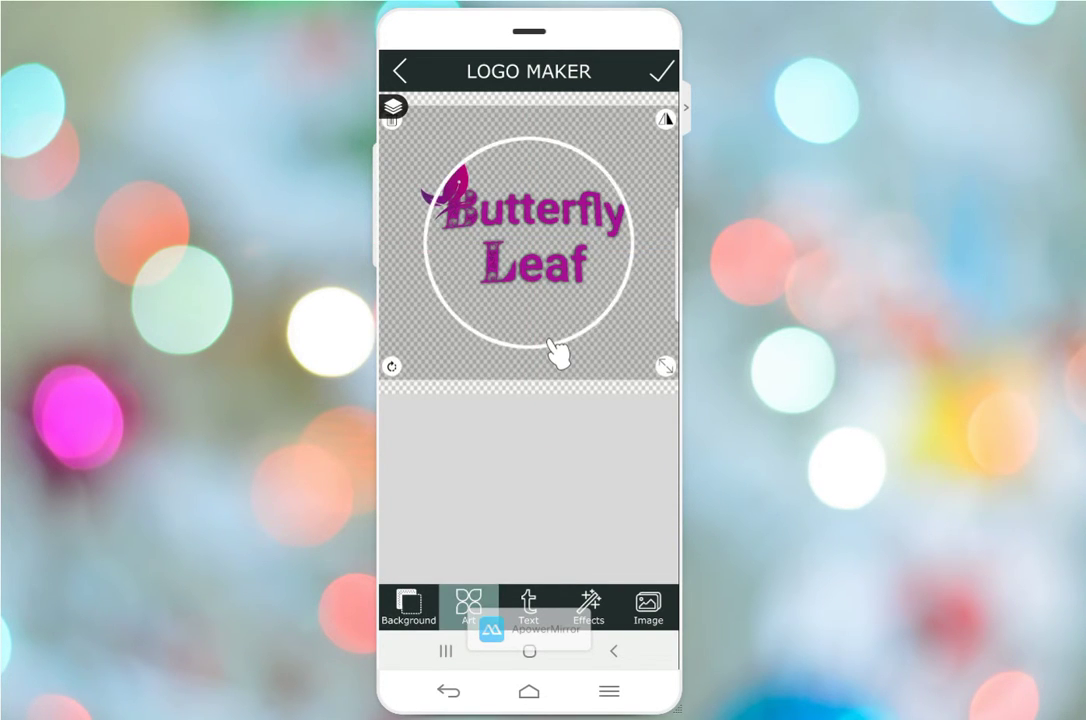
Delete the white circle outline surrounding the "Butterfly Leaf" text
{"action": "left_click", "coordinate": [557, 352]}
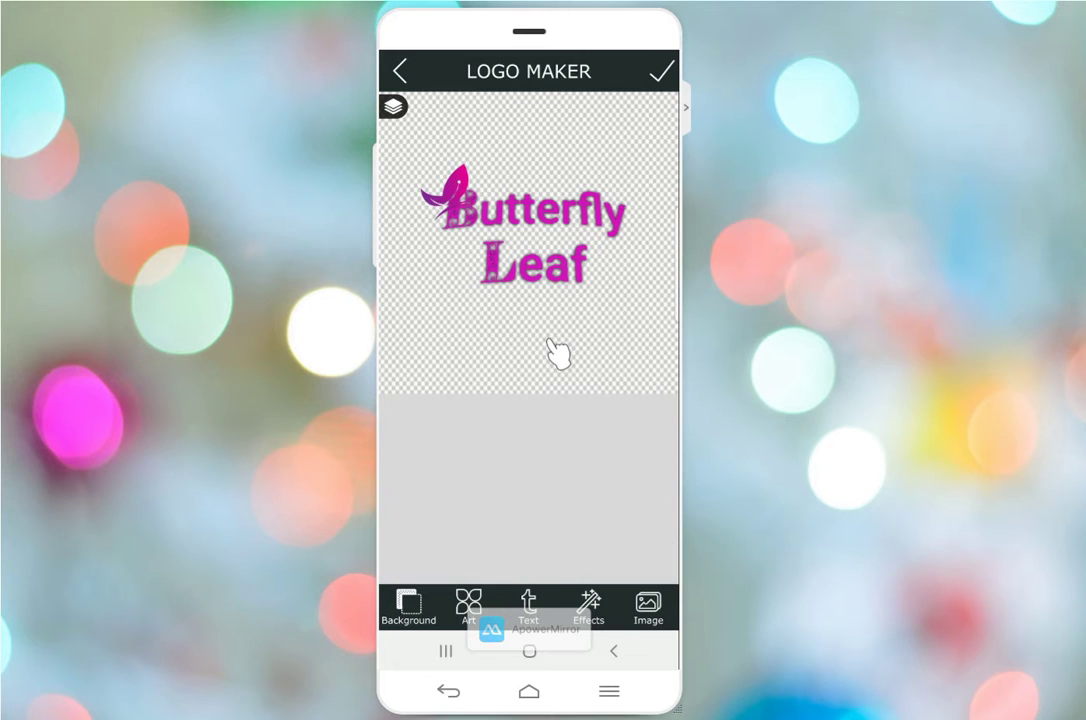
{"action": "left_click", "coordinate": [557, 352]}
{"action": "left_click", "coordinate": [557, 352]}
{"action": "left_click", "coordinate": [557, 352]}
{"action": "left_click", "coordinate": [557, 352]}
Save the logo as a final image rather than a reworkable design, and dismiss the business card offer
{"action": "left_click", "coordinate": [663, 86]}
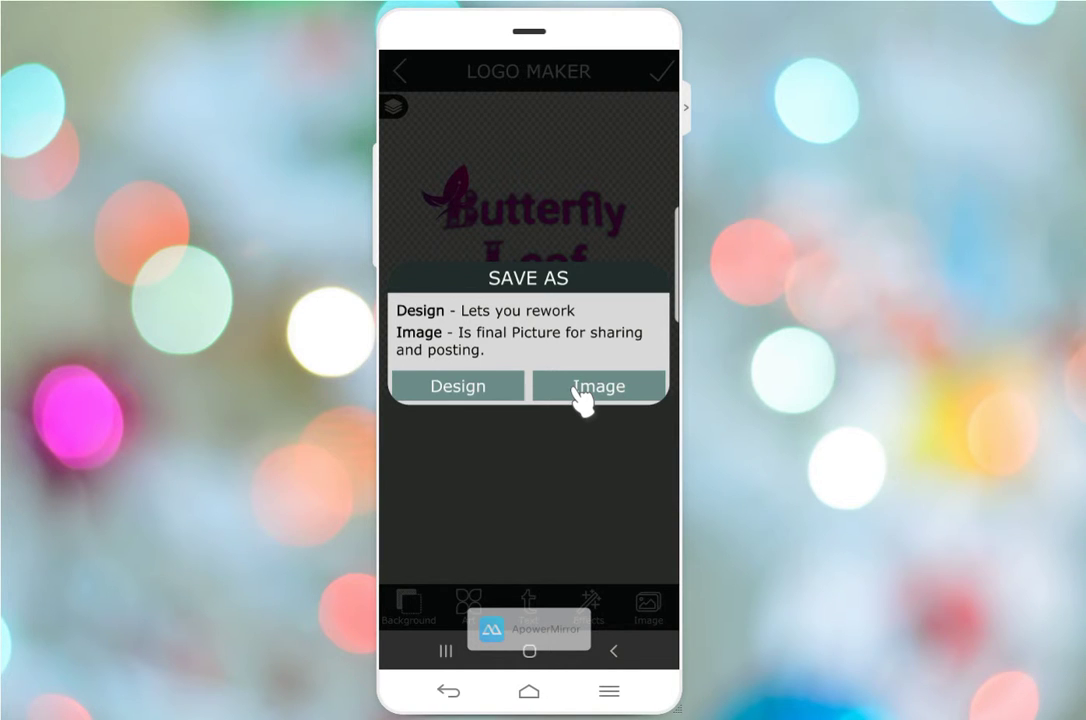
{"action": "left_click", "coordinate": [580, 390]}
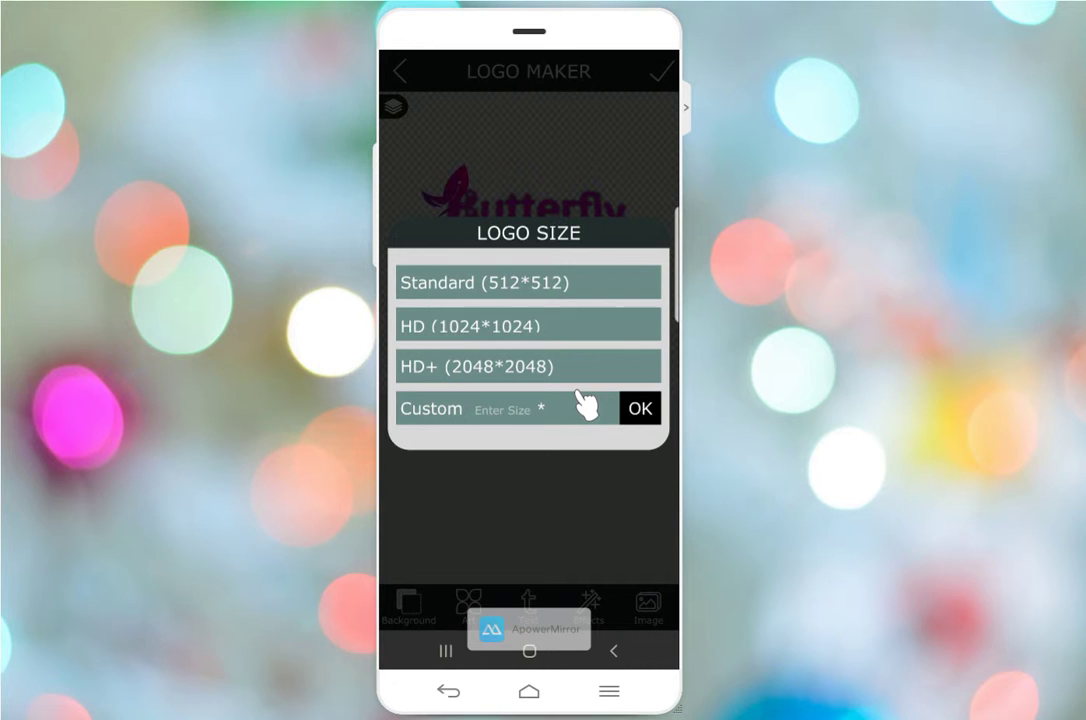
{"action": "left_click", "coordinate": [580, 395]}
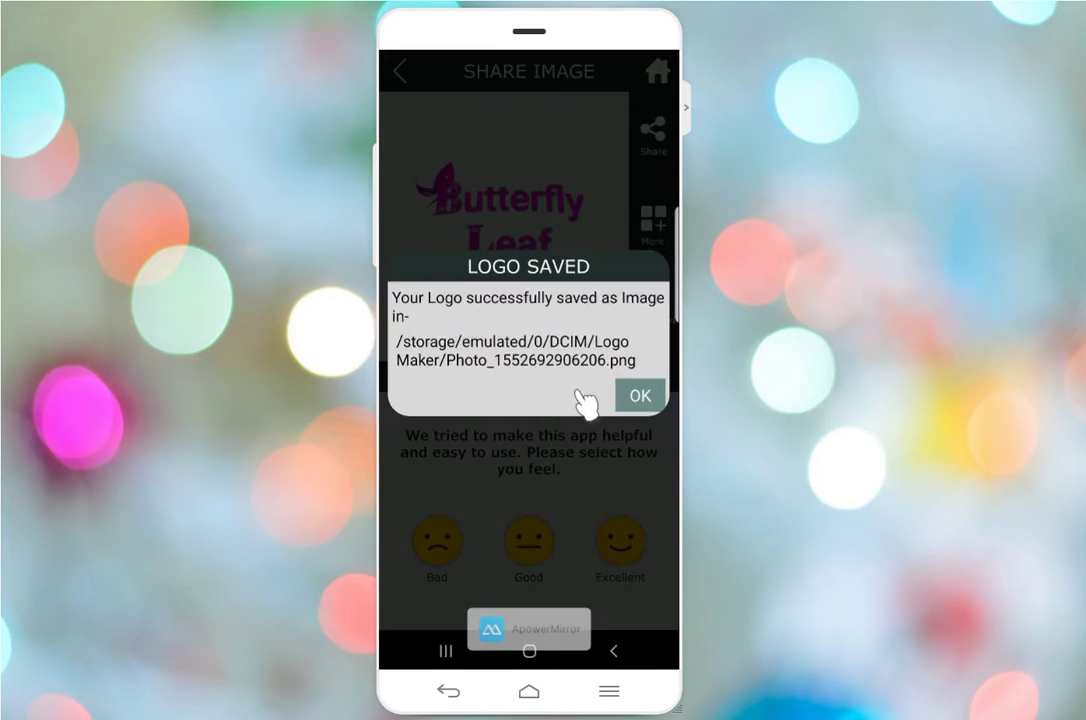
{"action": "left_click", "coordinate": [582, 395]}
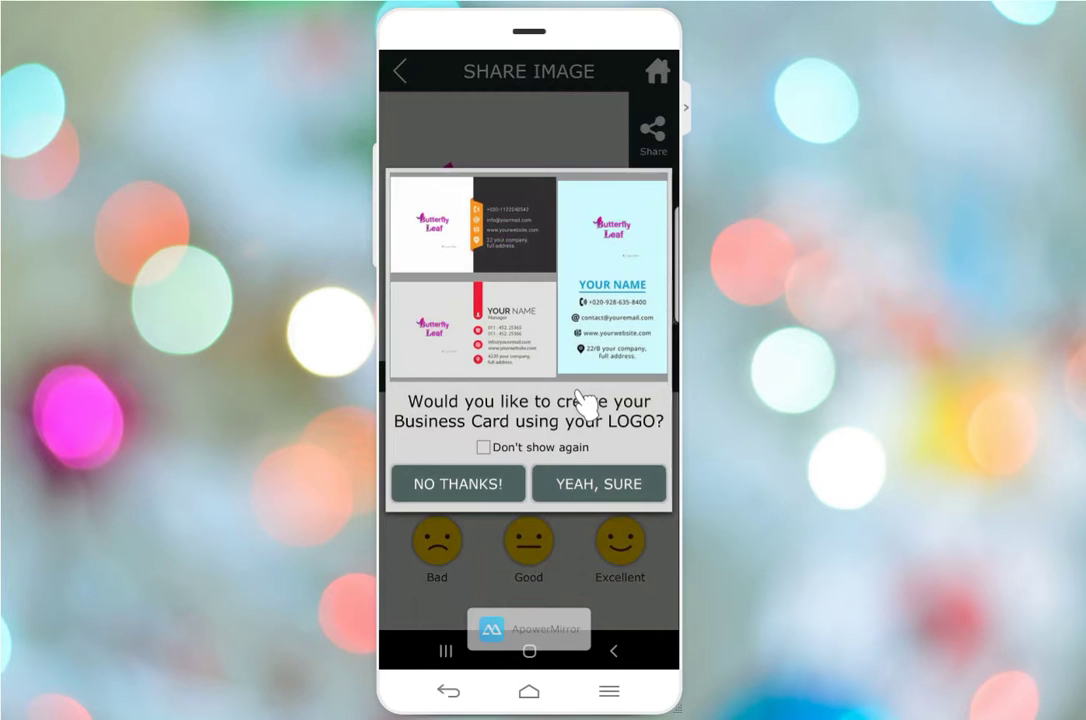
{"action": "right_click", "coordinate": [585, 403]}
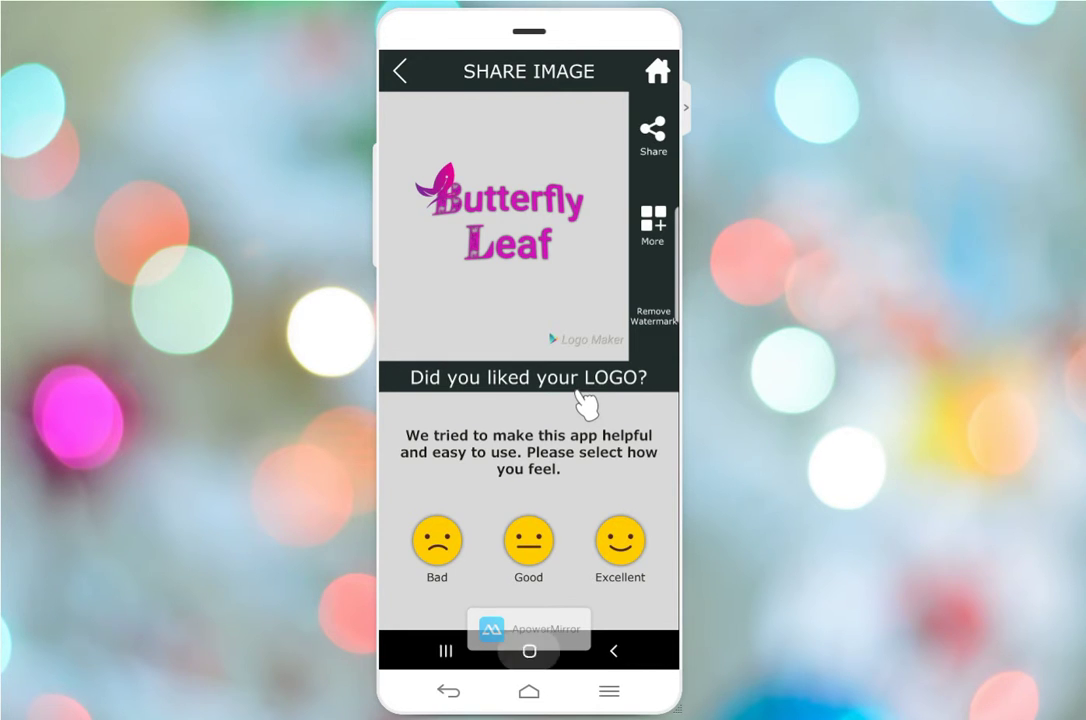
Switch to the Gallery, open the saved Butterfly Leaf logo from the Logo Maker album and crop off its watermark
{"action": "right_click", "coordinate": [585, 403]}
{"action": "scroll", "coordinate": [585, 403], "scroll_direction": "down", "scroll_amount": 2}
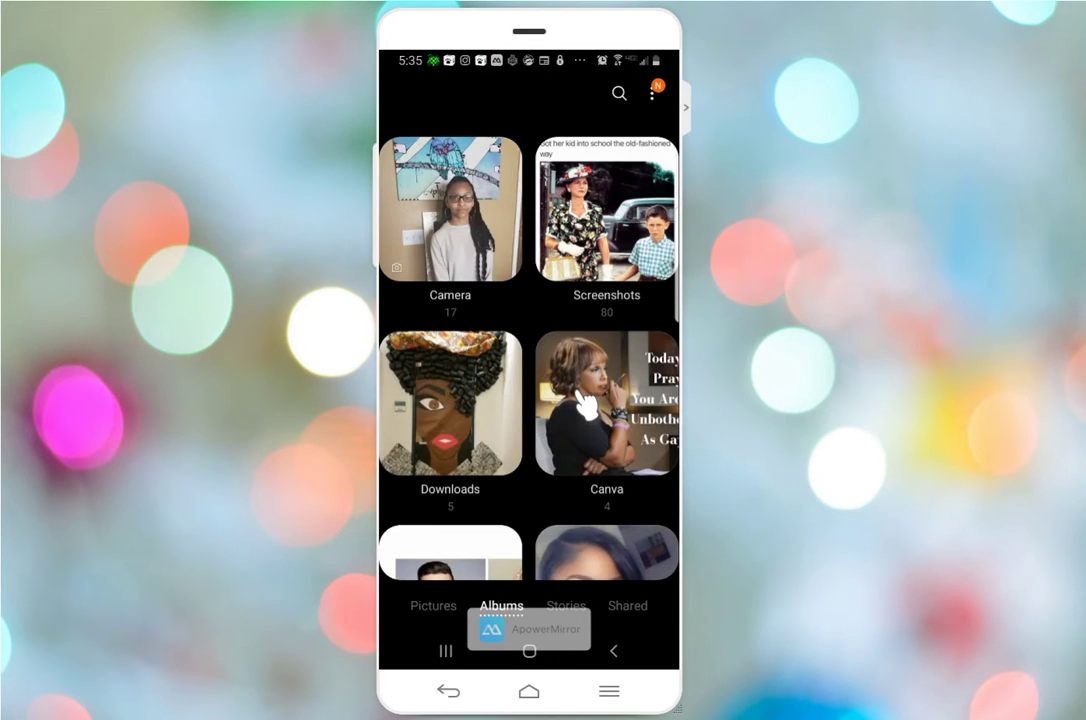
{"action": "scroll", "coordinate": [585, 403], "scroll_direction": "down", "scroll_amount": 5}
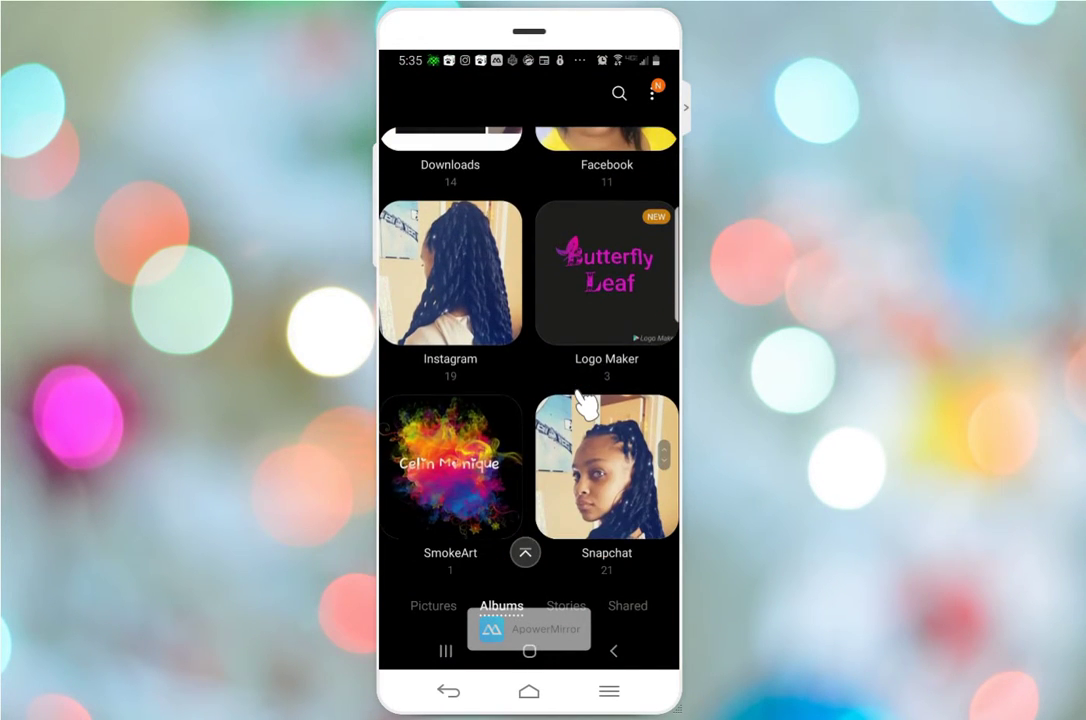
{"action": "left_click", "coordinate": [585, 403]}
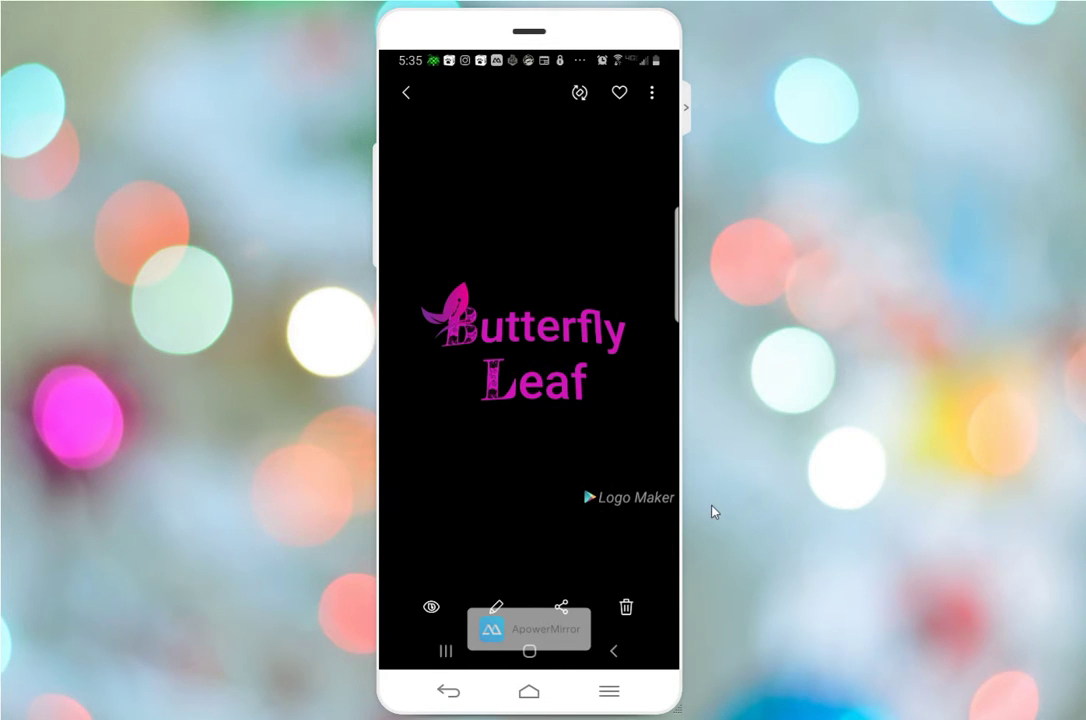
{"action": "left_click", "coordinate": [497, 609]}
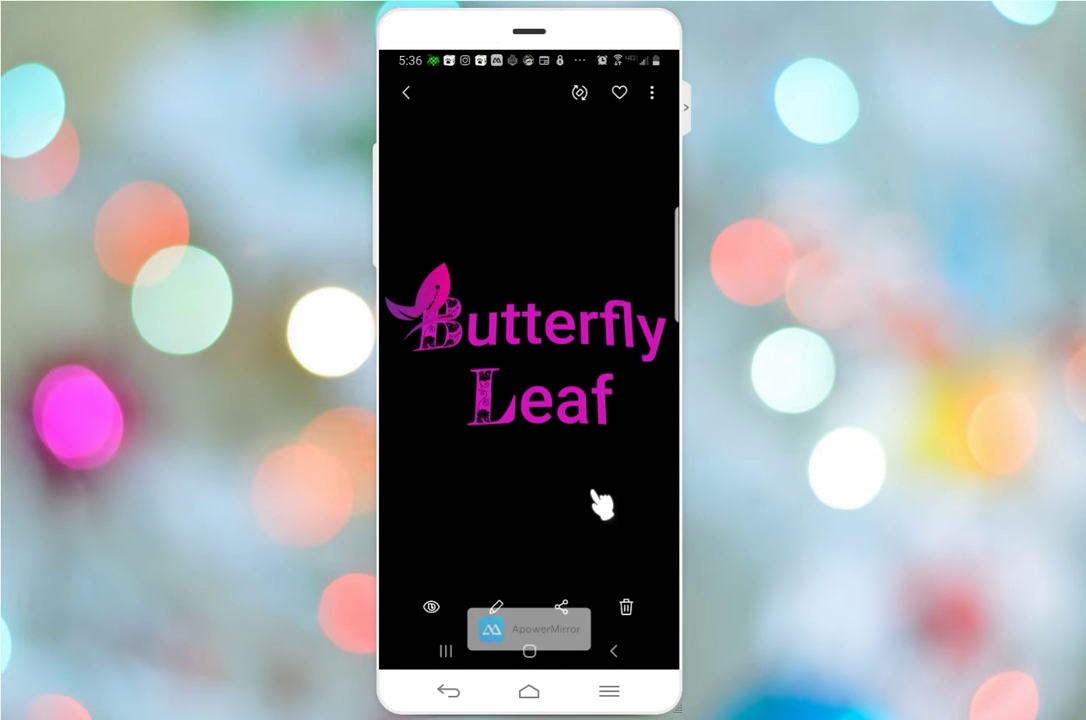
Leave the Gallery, search the phone's apps for "canva" and switch to Canva
{"action": "key", "text": "Home"}
{"action": "scroll", "coordinate": [600, 505], "scroll_direction": "down", "scroll_amount": 2}
{"action": "scroll", "coordinate": [600, 505], "scroll_direction": "up", "scroll_amount": 2}
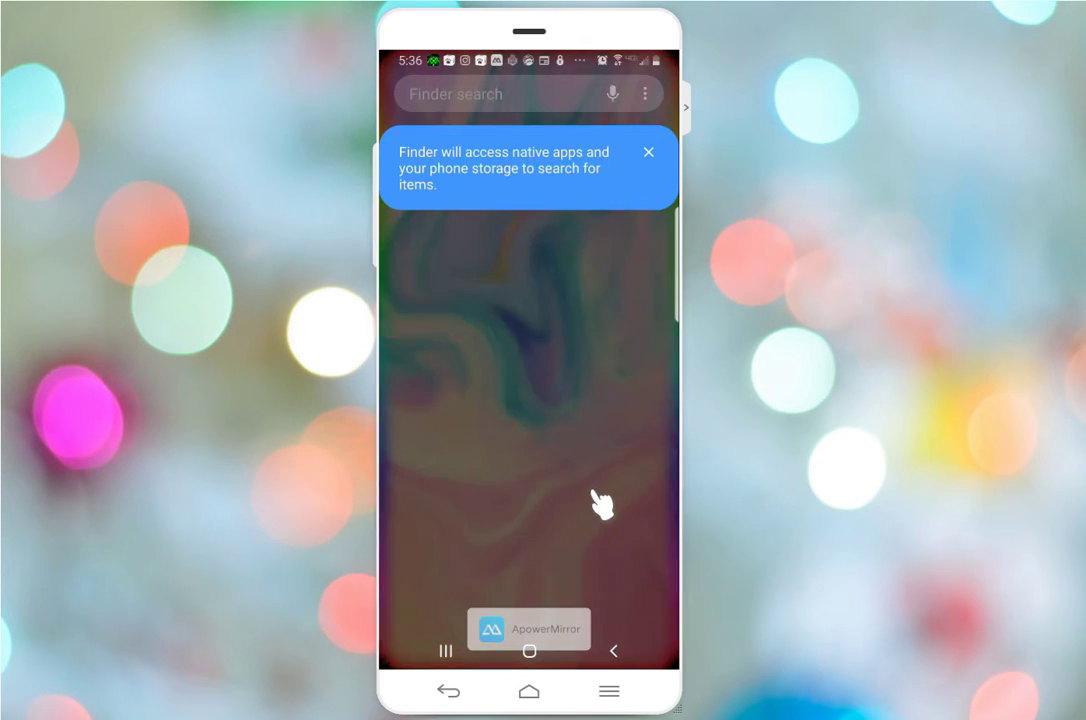
{"action": "type", "text": "canva"}
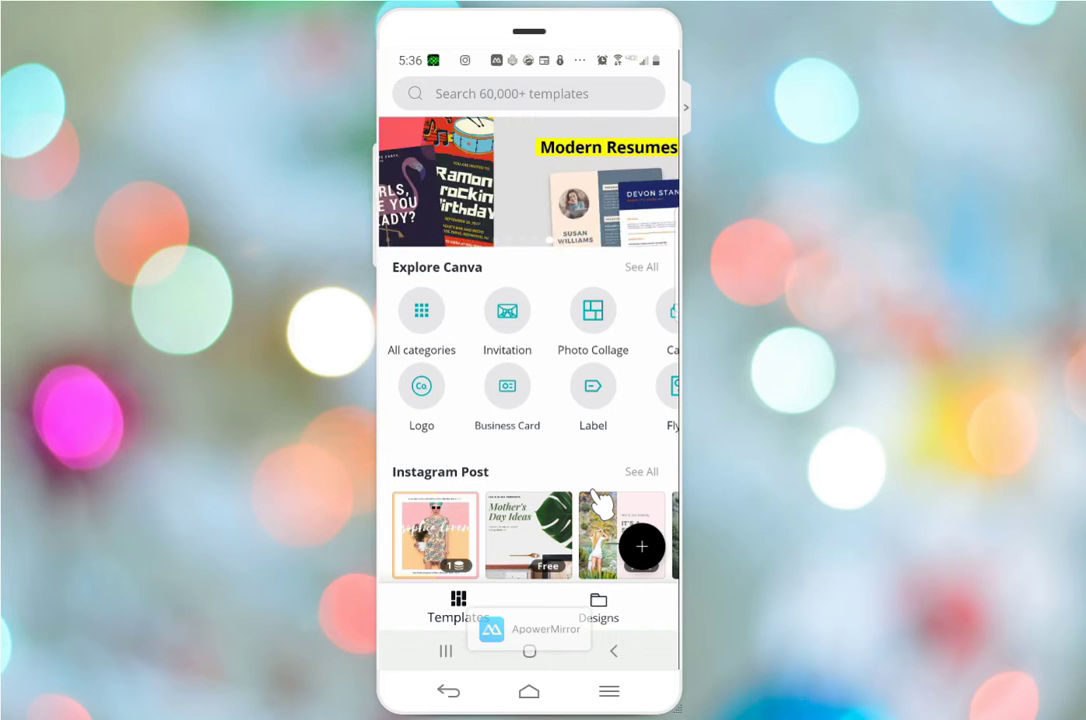
Browse the Explore Canva template categories and open the "Soap Bar" label template with the floral bird background
{"action": "scroll", "coordinate": [601, 505], "scroll_direction": "down", "scroll_amount": 5}
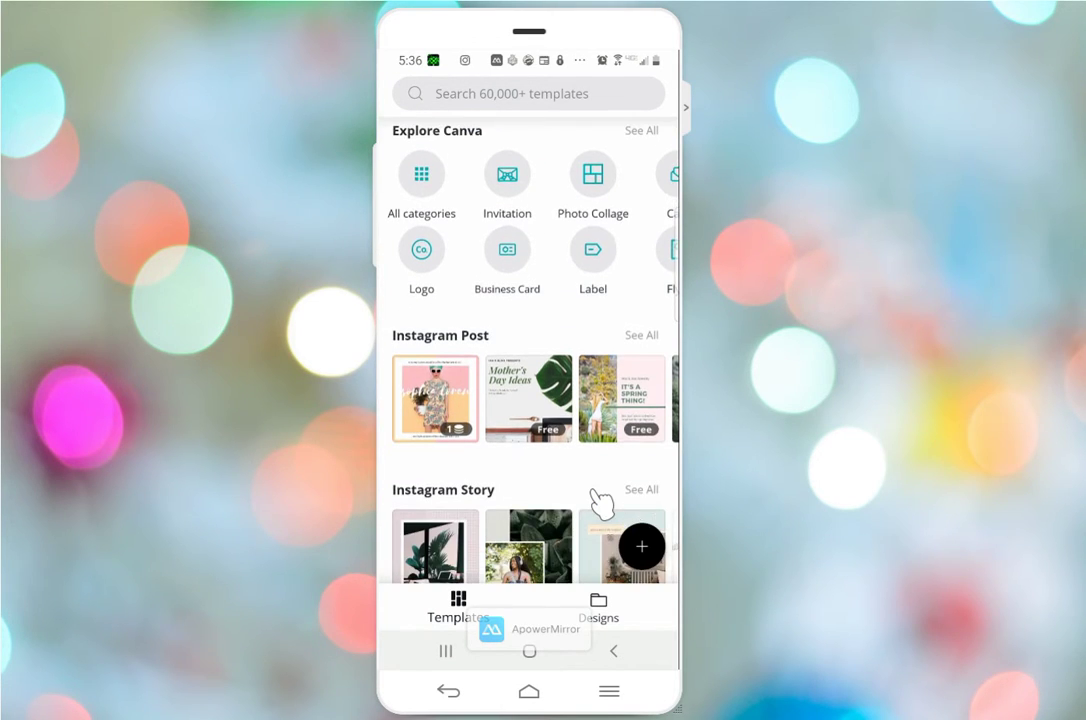
{"action": "scroll", "coordinate": [601, 505], "scroll_direction": "up", "scroll_amount": 2}
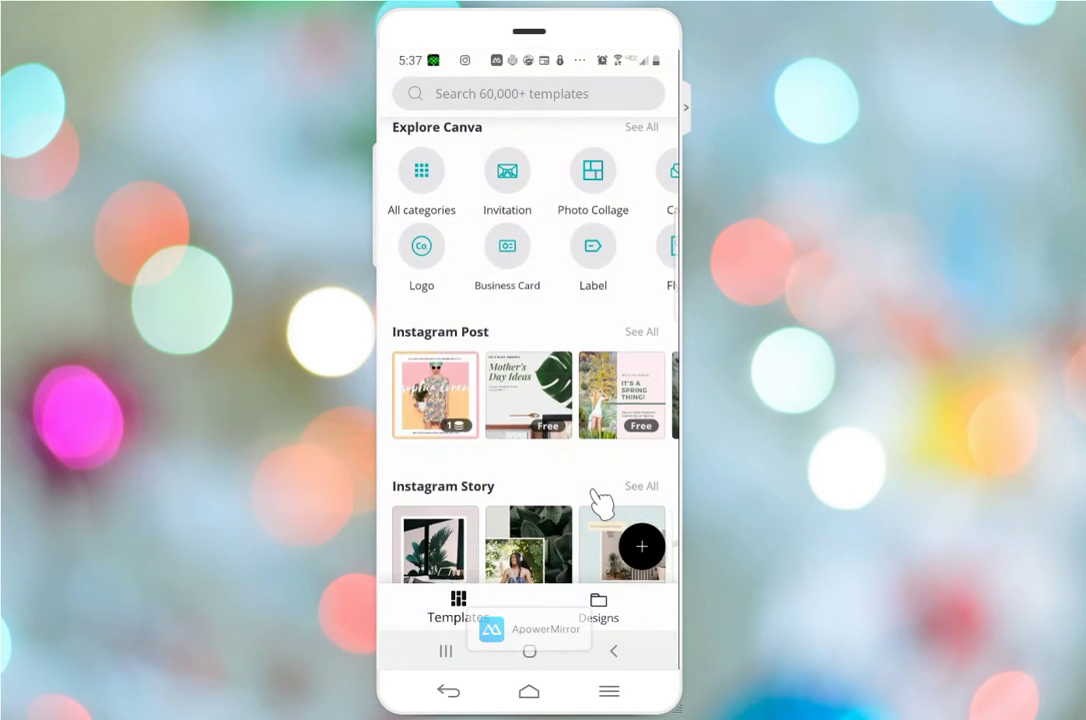
{"action": "scroll", "coordinate": [528, 215], "scroll_direction": "right", "scroll_amount": 4}
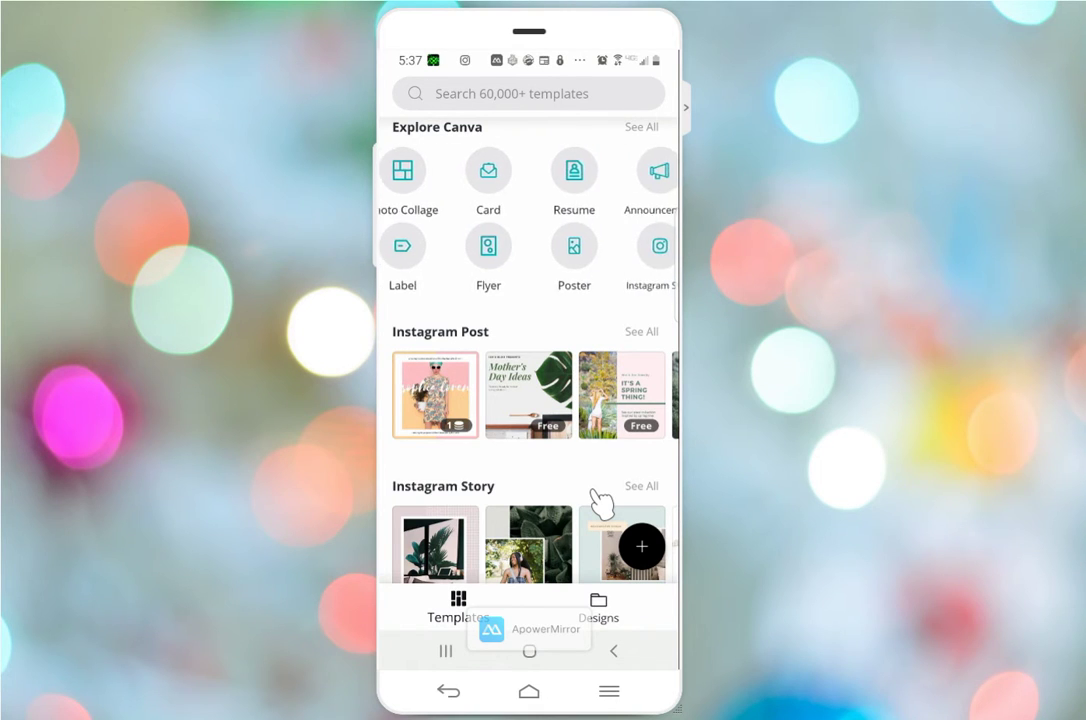
{"action": "scroll", "coordinate": [601, 500], "scroll_direction": "right", "scroll_amount": 3}
{"action": "scroll", "coordinate": [601, 500], "scroll_direction": "right", "scroll_amount": 2}
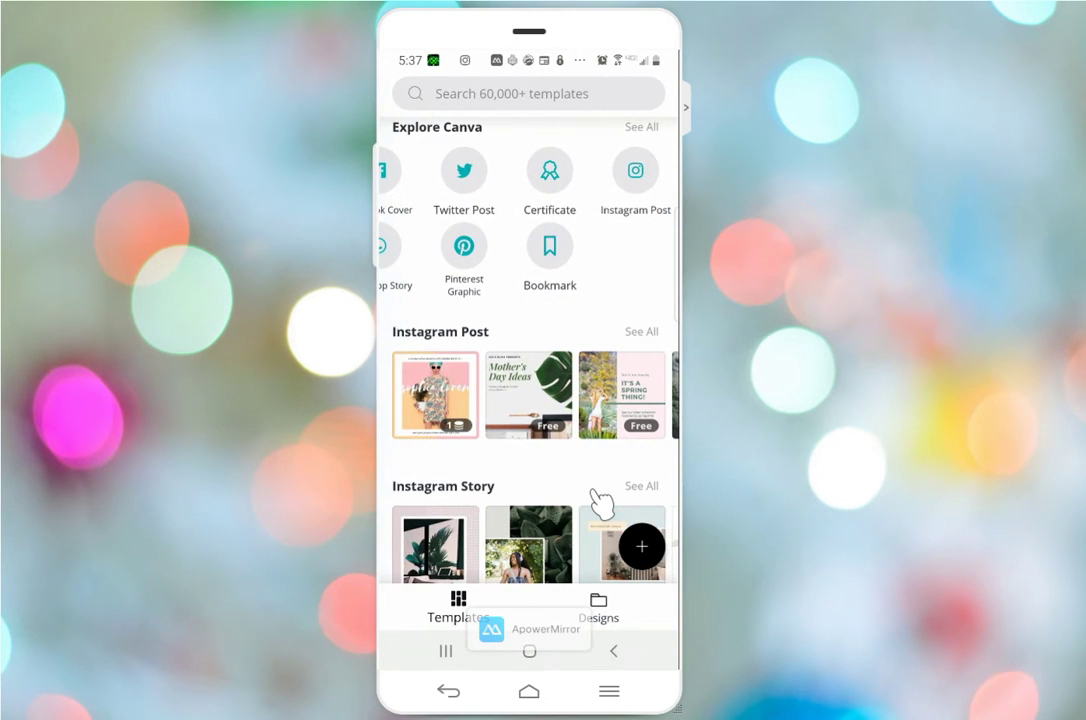
{"action": "scroll", "coordinate": [601, 500], "scroll_direction": "left", "scroll_amount": 4}
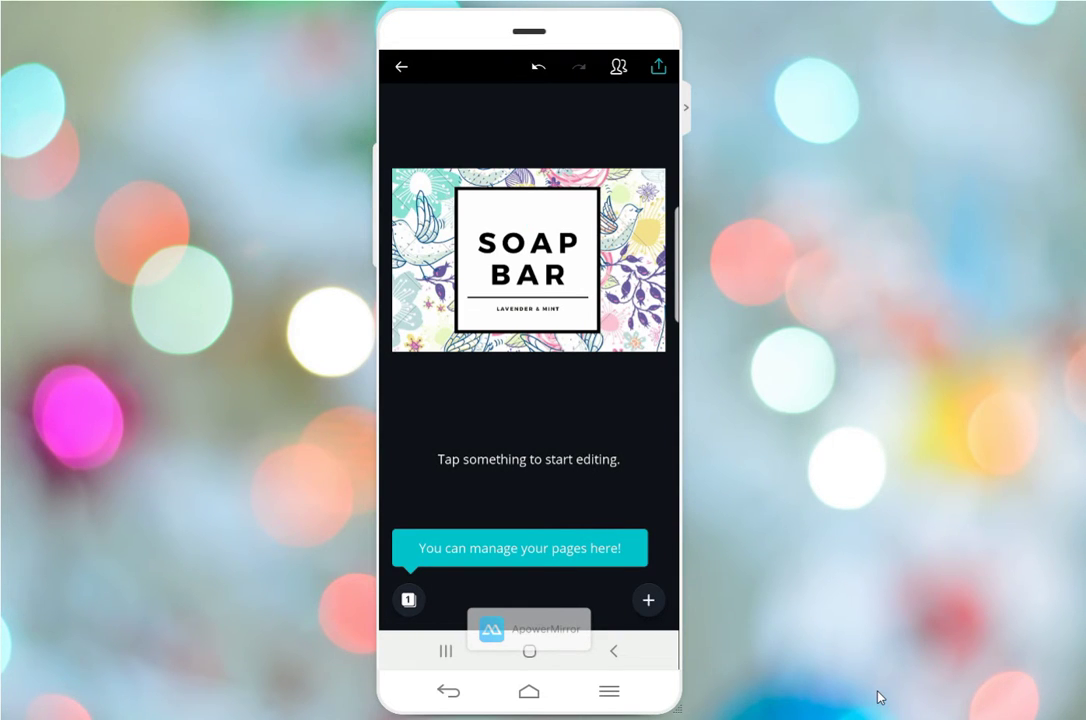
Insert the cropped Butterfly Leaf logo from the gallery and place it small above the "SOAP BAR" title
{"action": "left_click", "coordinate": [650, 602]}
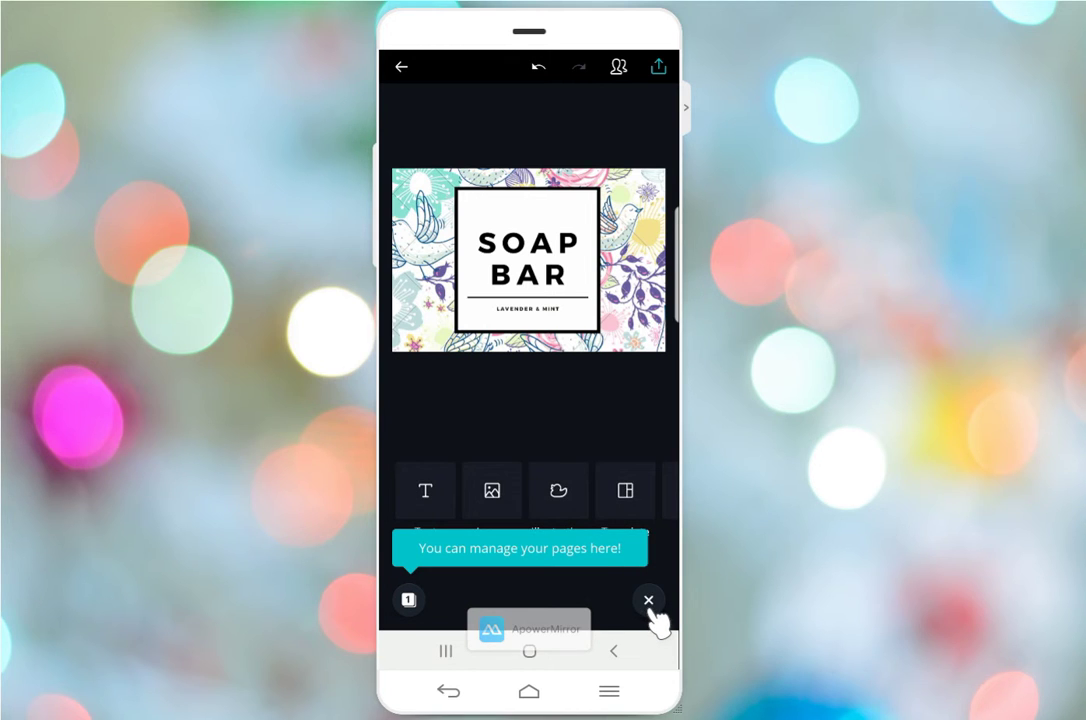
{"action": "left_click", "coordinate": [500, 500]}
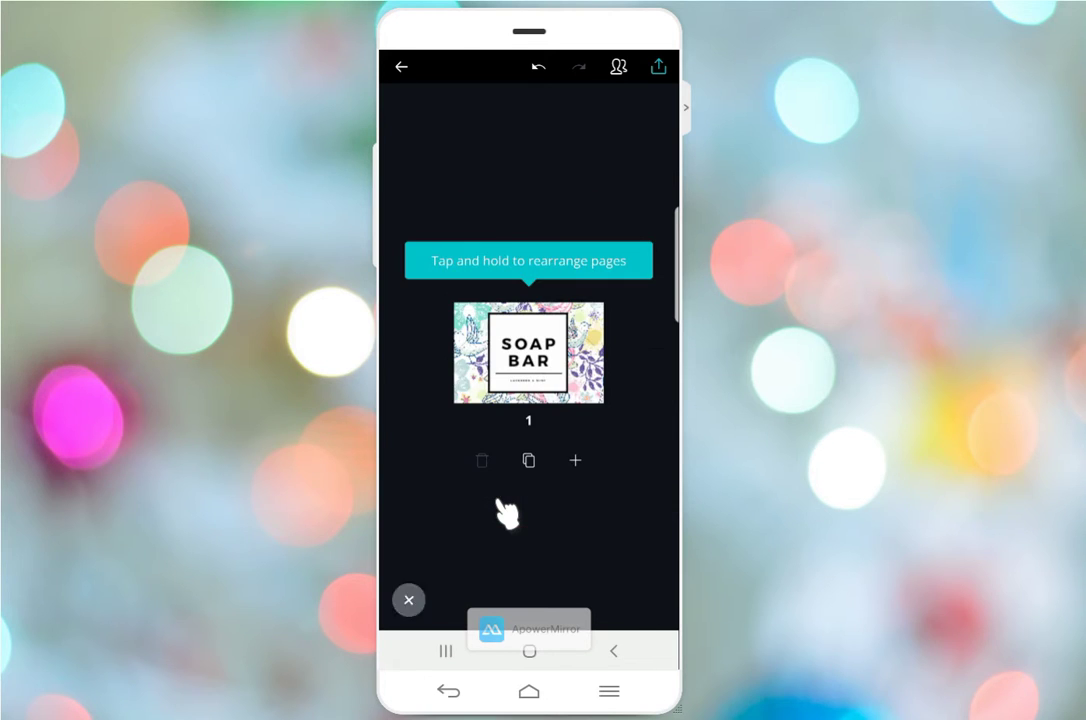
{"action": "left_click", "coordinate": [500, 502]}
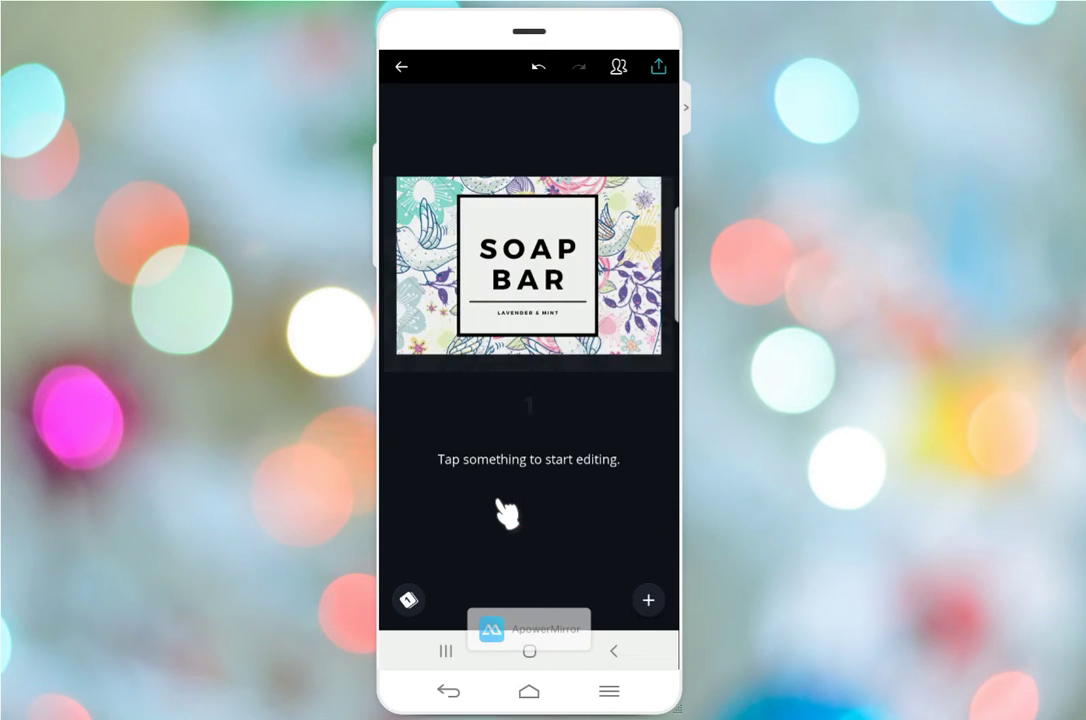
{"action": "left_click", "coordinate": [500, 508]}
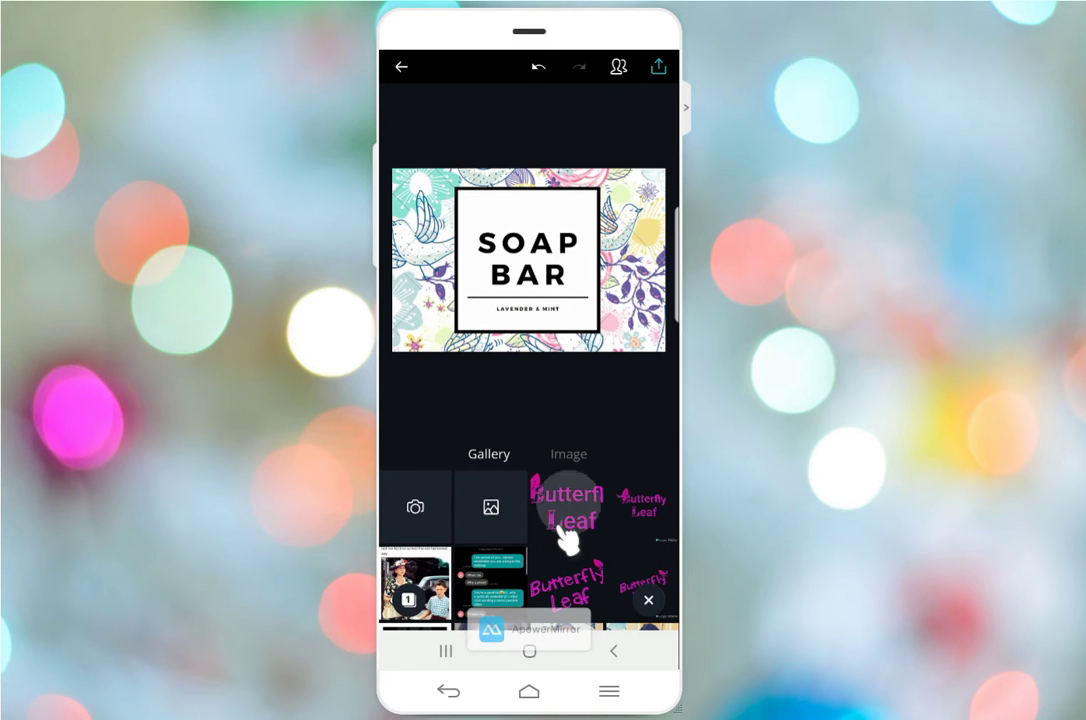
{"action": "left_click", "coordinate": [562, 530]}
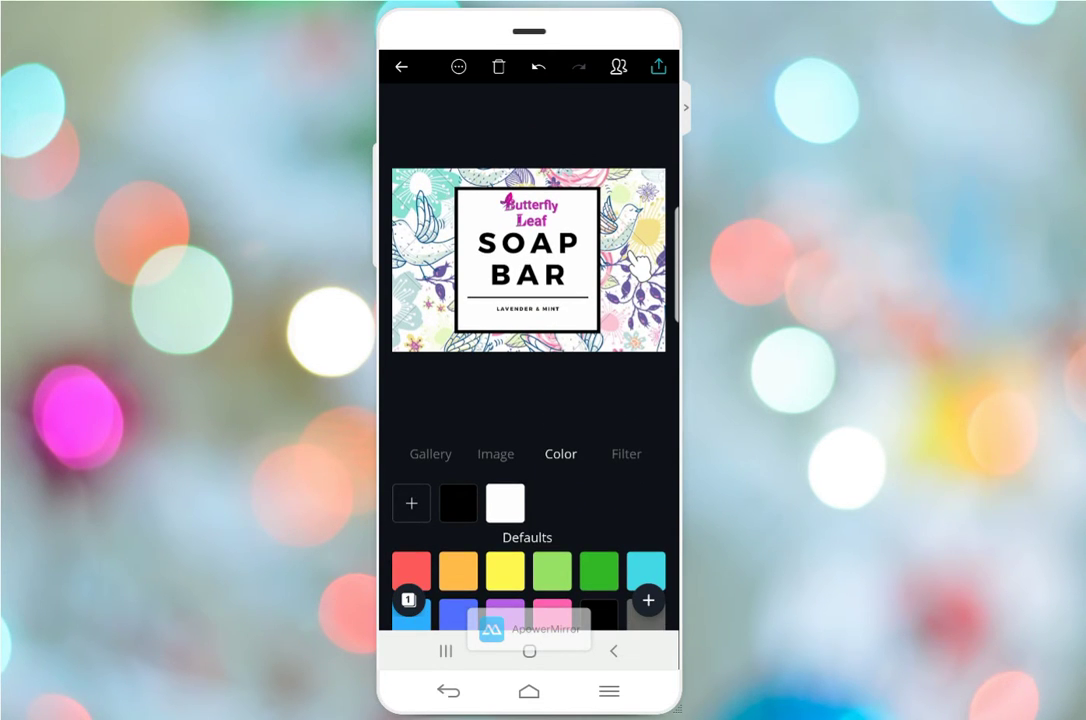
Leave the export without buying the premium background, and crop a screenshot of the Soap Bar design to the label's edges
{"action": "left_click", "coordinate": [658, 66]}
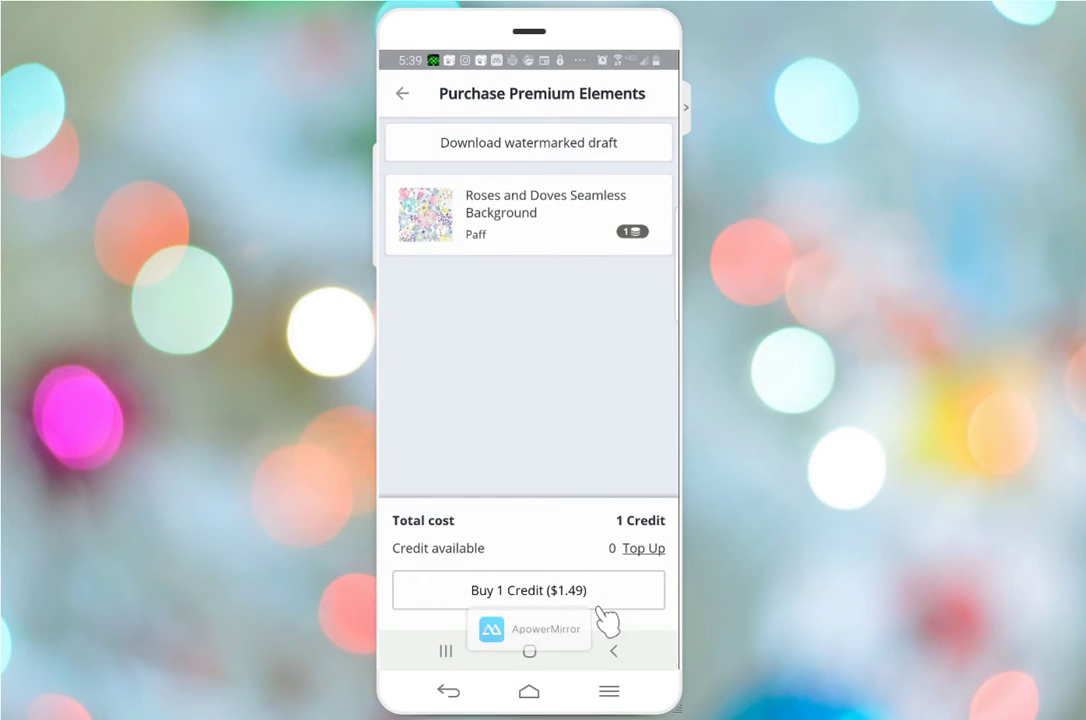
{"action": "left_click", "coordinate": [403, 94]}
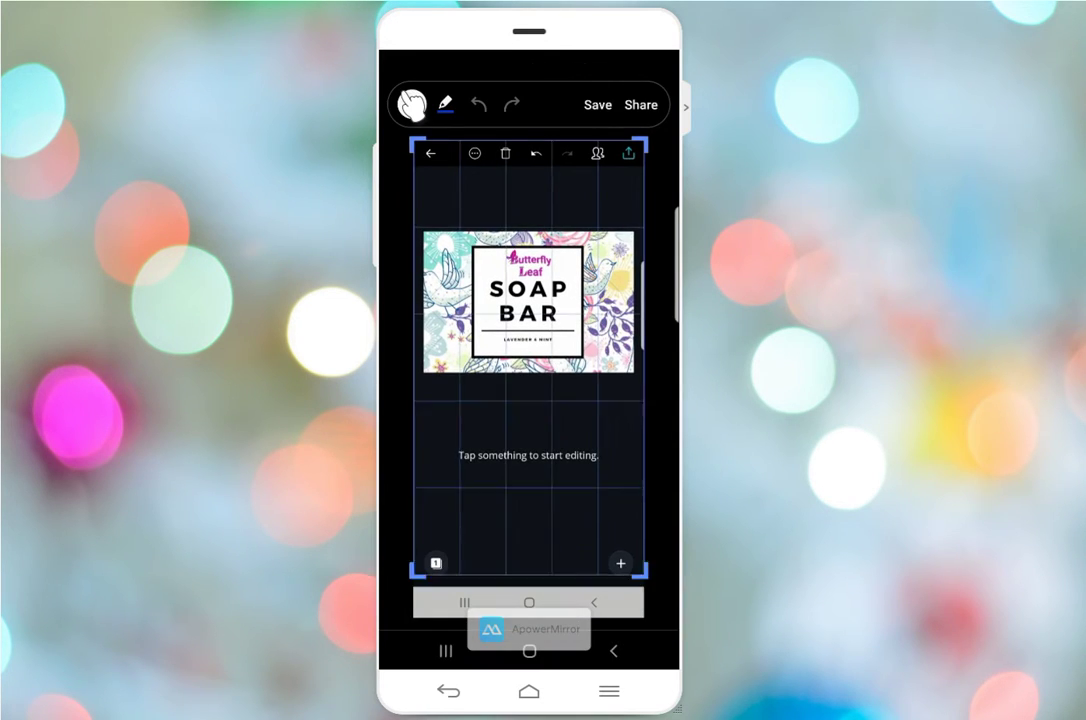
{"action": "left_click_drag", "start_coordinate": [528, 410], "coordinate": [528, 372]}
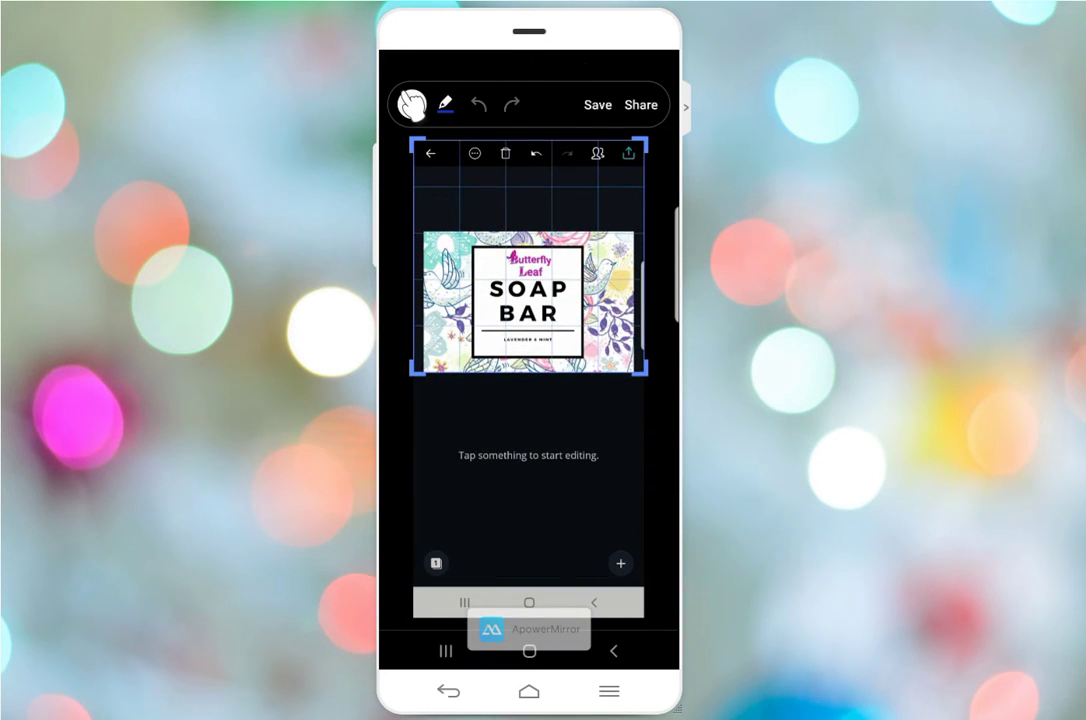
{"action": "left_click_drag", "start_coordinate": [528, 140], "coordinate": [528, 228]}
{"action": "left_click_drag", "start_coordinate": [412, 298], "coordinate": [418, 298]}
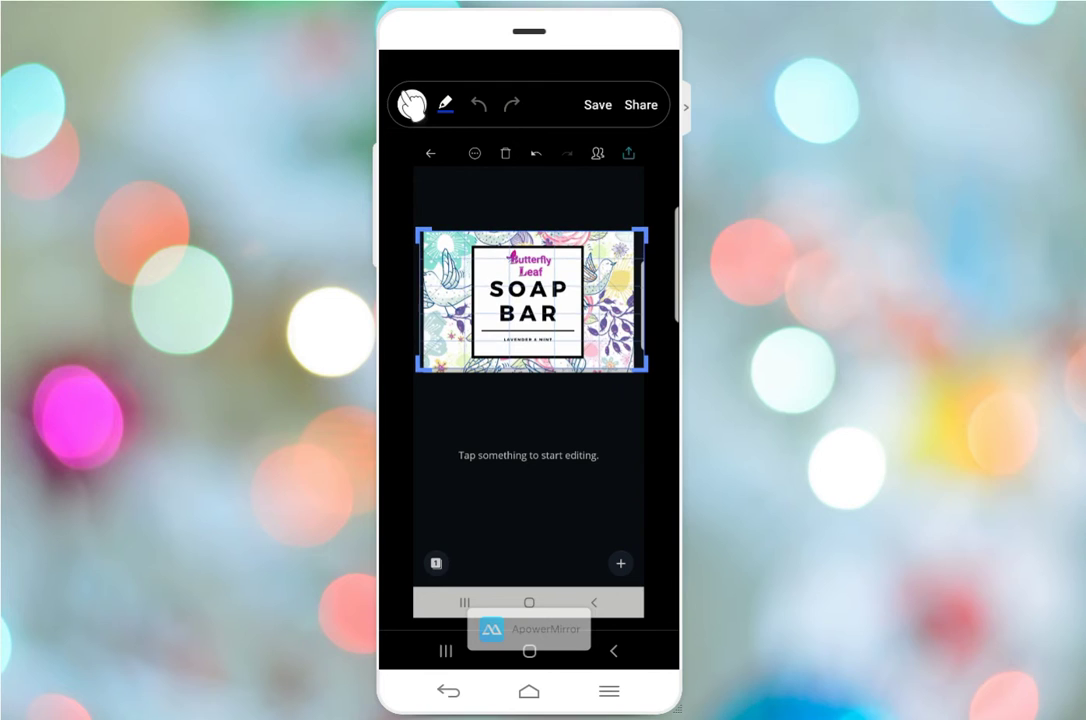
{"action": "left_click_drag", "start_coordinate": [645, 298], "coordinate": [630, 298]}
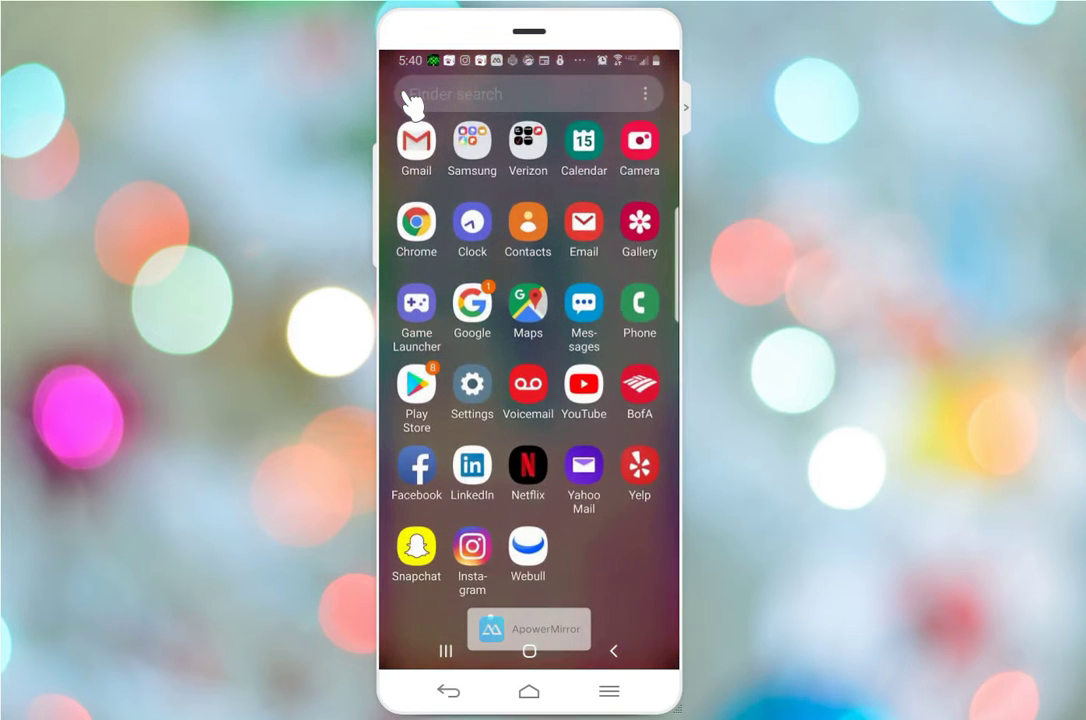
Switch to the LM Logo Maker app and start a new logo with the company name "The Butterfly Lead"
{"action": "left_click", "coordinate": [407, 97]}
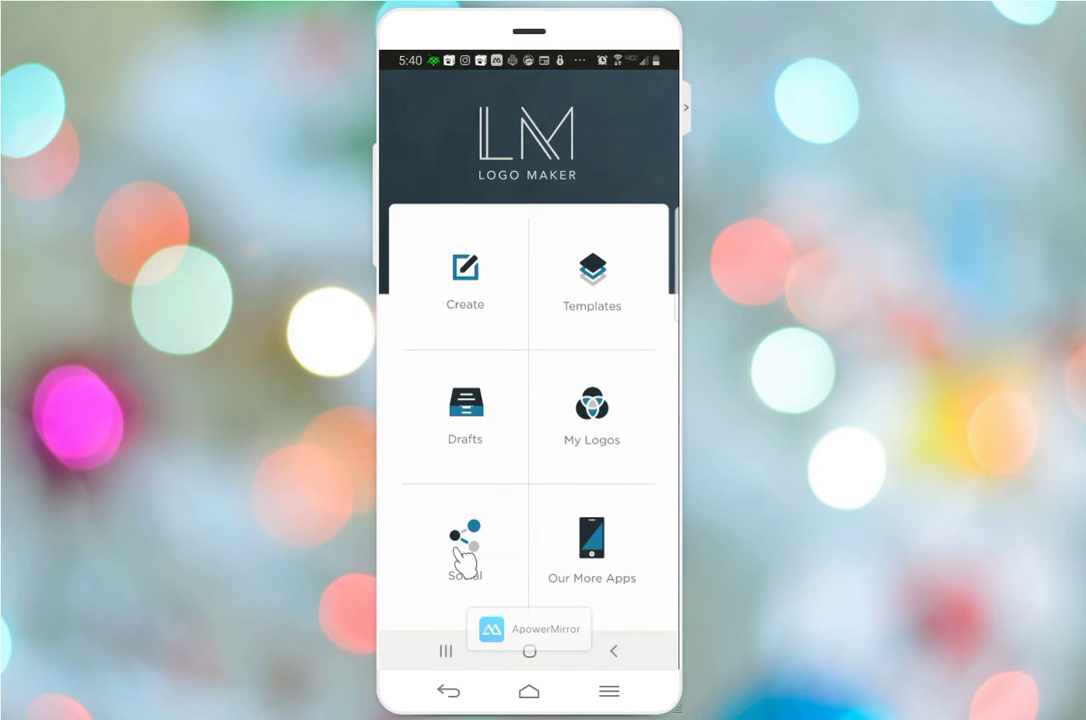
{"action": "left_click", "coordinate": [606, 446]}
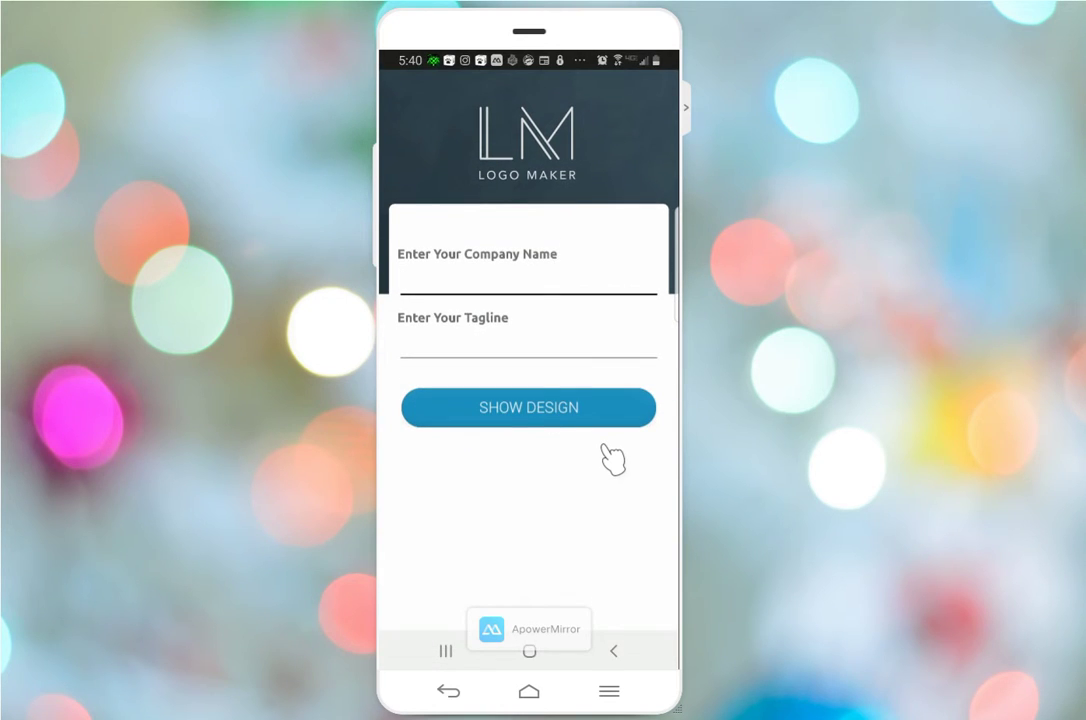
{"action": "type", "text": "The Butt"}
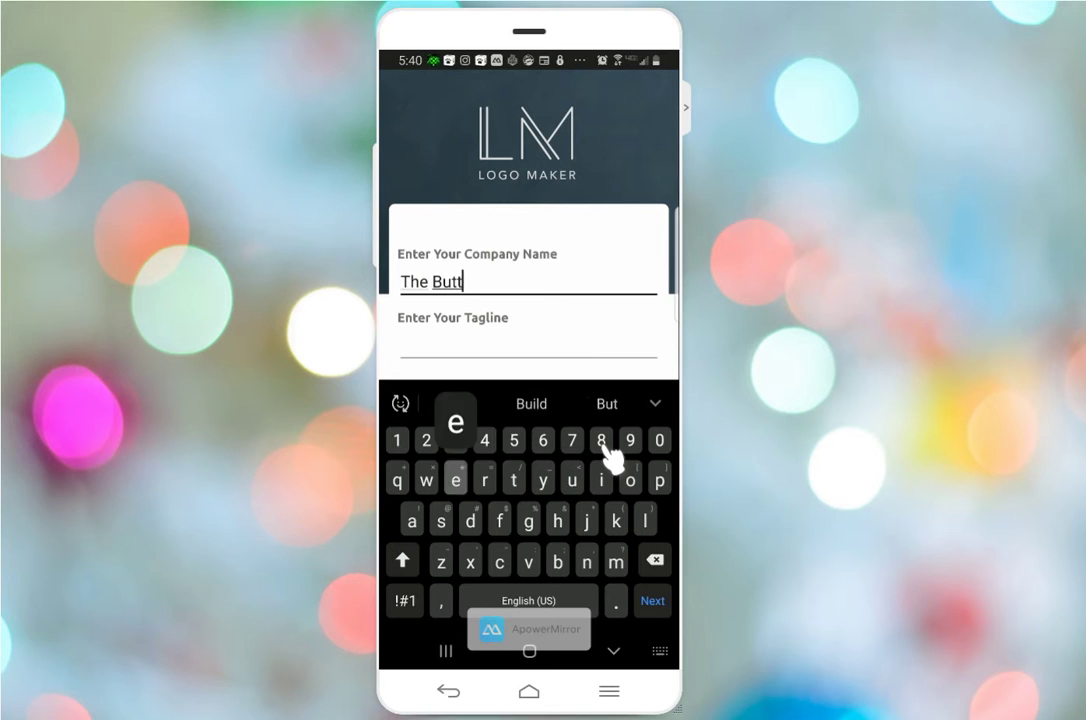
{"action": "type", "text": "erfly Lead"}
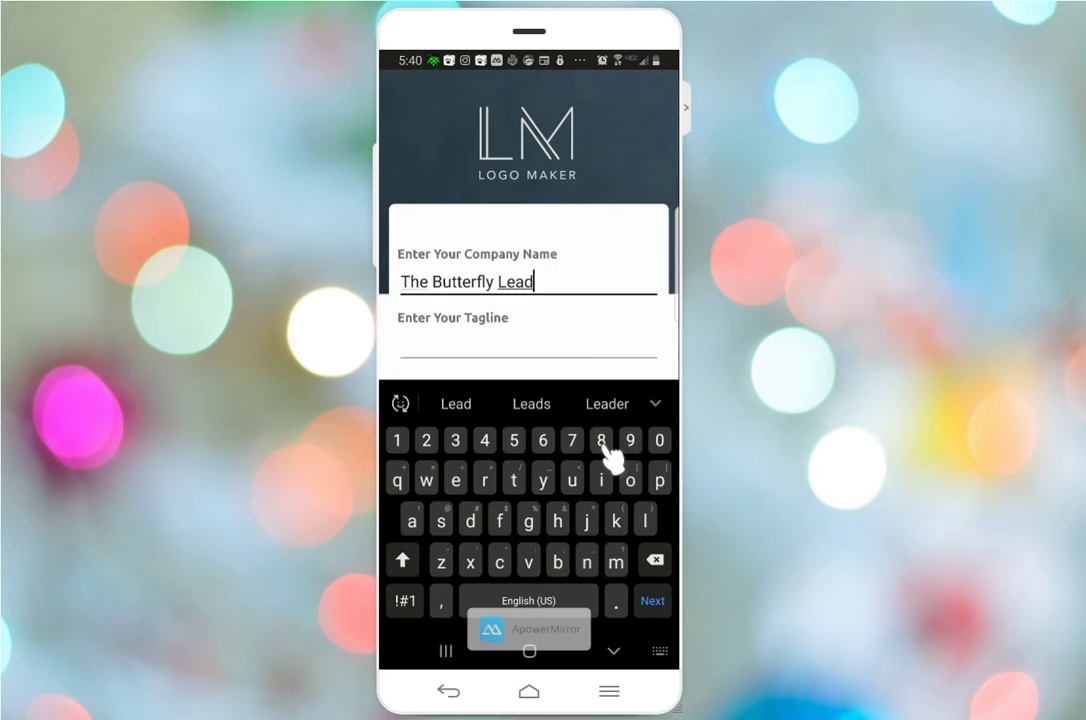
{"action": "key", "text": "Tab"}
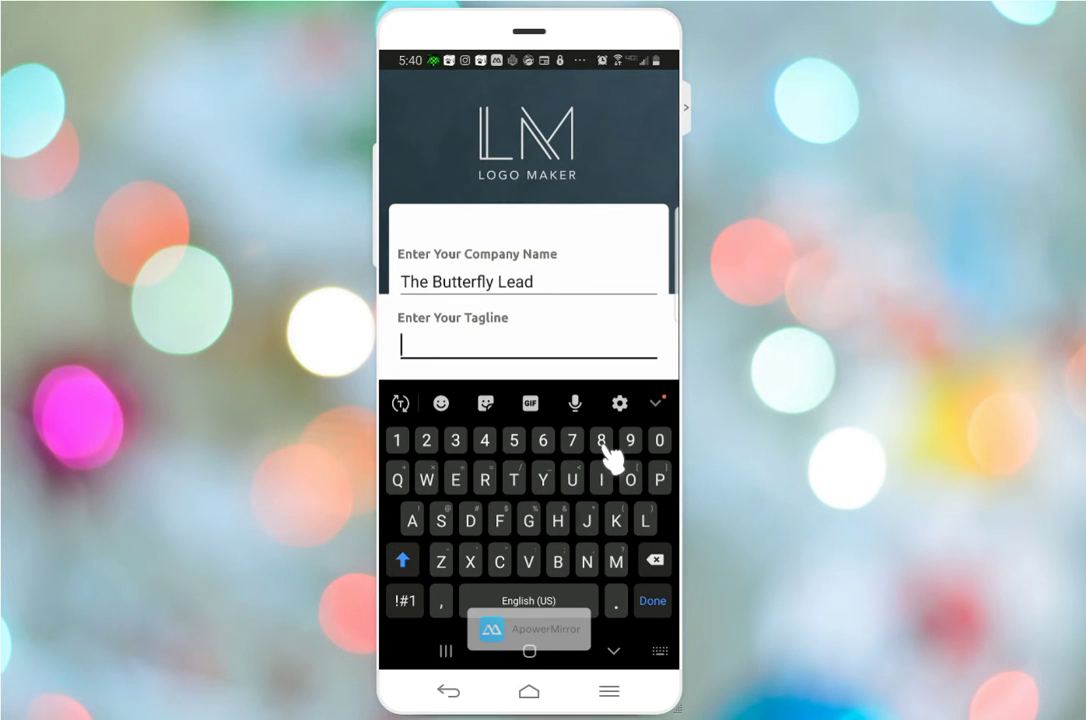
Set the tagline to "Beautiful Soap" and generate the logo designs
{"action": "type", "text": "Beauriful "}
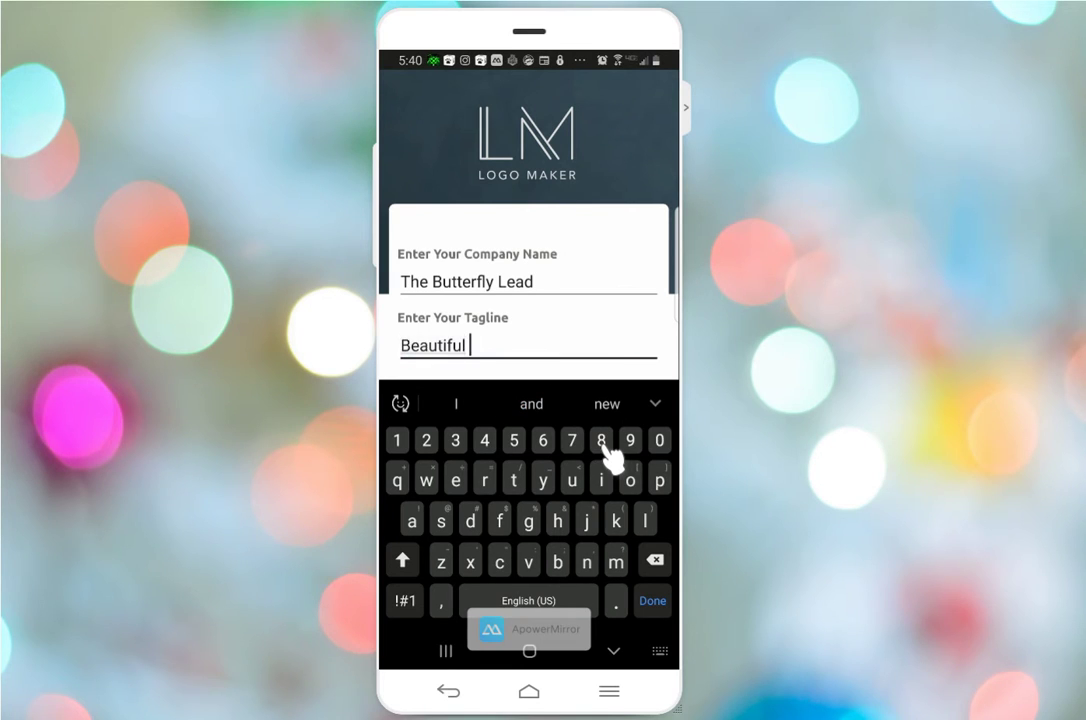
{"action": "type", "text": "Soap"}
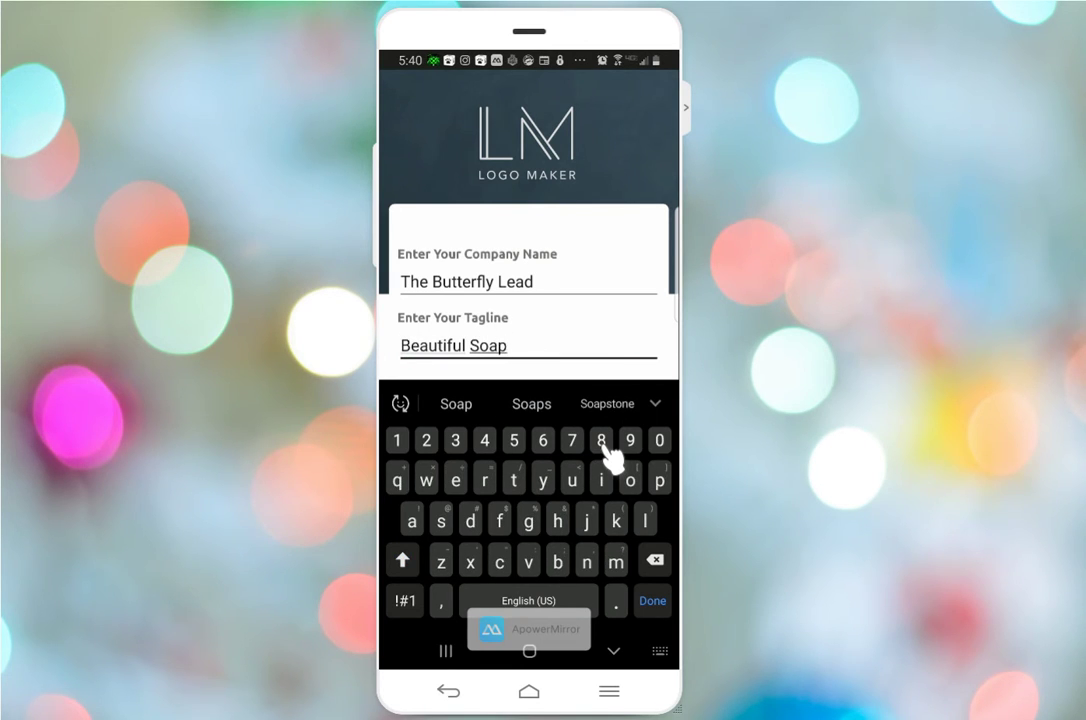
{"action": "key", "text": "Return"}
{"action": "left_click", "coordinate": [605, 412]}
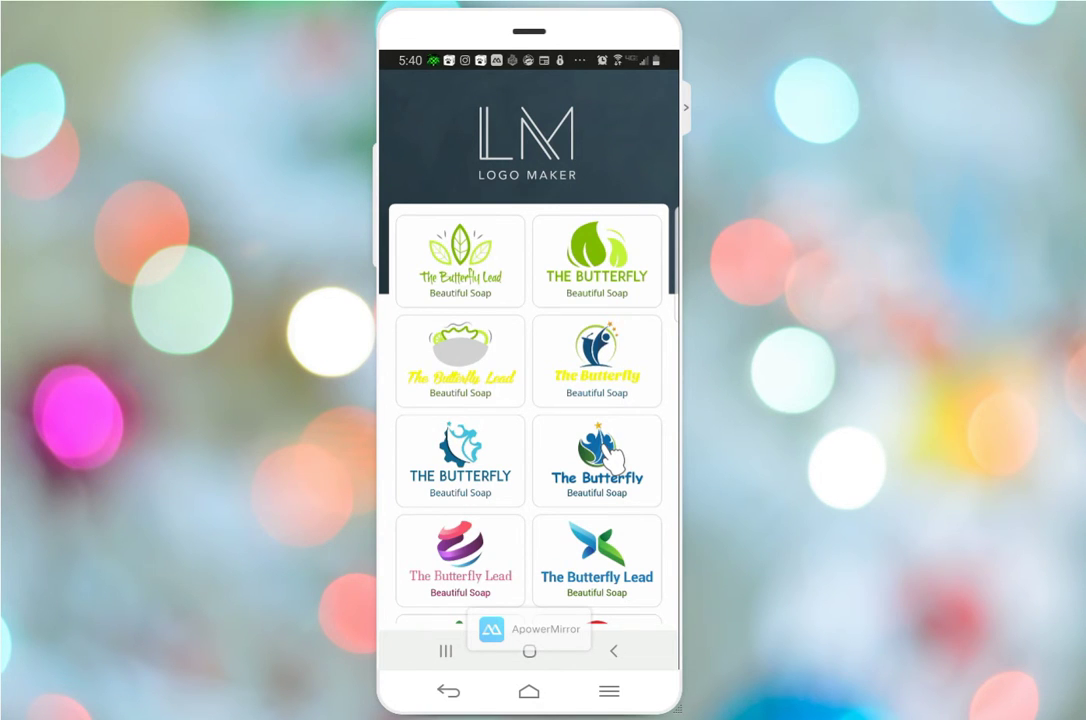
Browse the generated logo designs, open the three-leaf design and recolour its company name "The Butterfly Lead" pink
{"action": "scroll", "coordinate": [608, 458], "scroll_direction": "down", "scroll_amount": 5}
{"action": "scroll", "coordinate": [608, 458], "scroll_direction": "down", "scroll_amount": 2}
{"action": "scroll", "coordinate": [610, 458], "scroll_direction": "up", "scroll_amount": 4}
{"action": "scroll", "coordinate": [610, 458], "scroll_direction": "up", "scroll_amount": 6}
{"action": "left_click", "coordinate": [608, 458]}
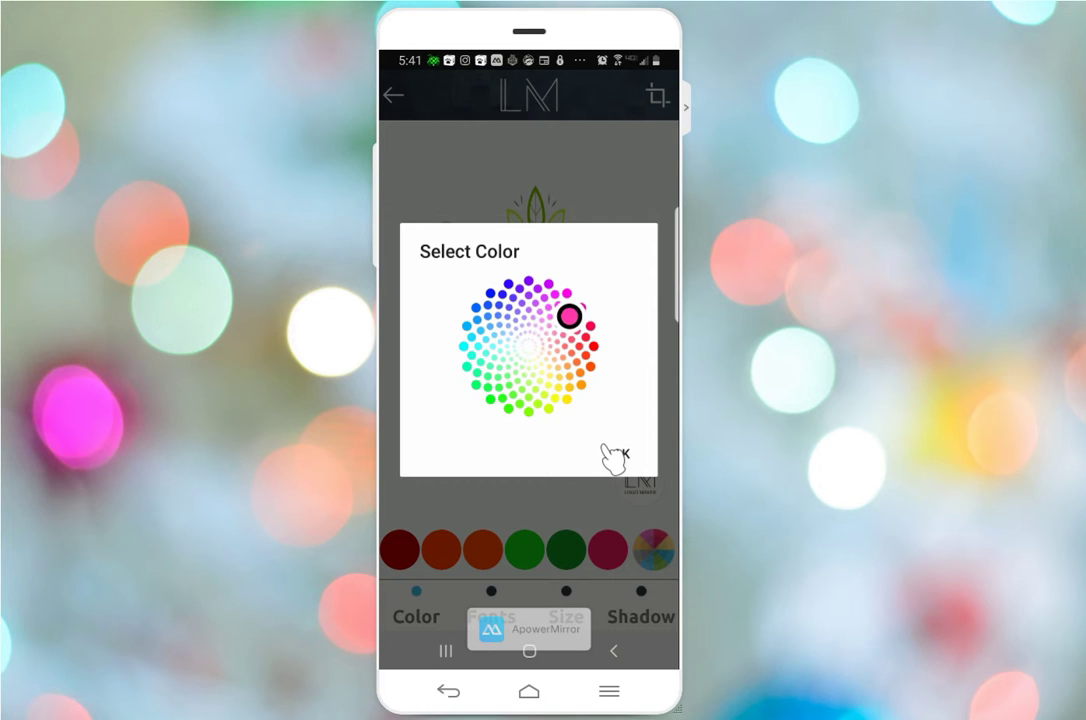
{"action": "left_click", "coordinate": [614, 455]}
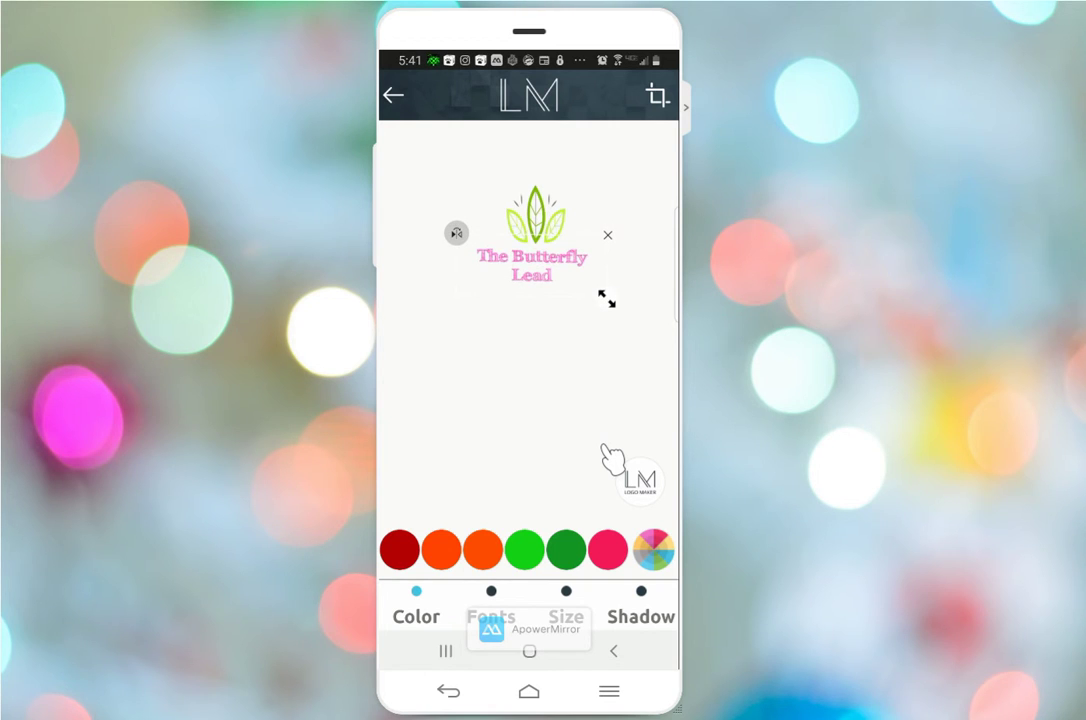
Leave the three-leaf logo and the generated designs, and return to Logo Maker's main screen
{"action": "right_click", "coordinate": [608, 455]}
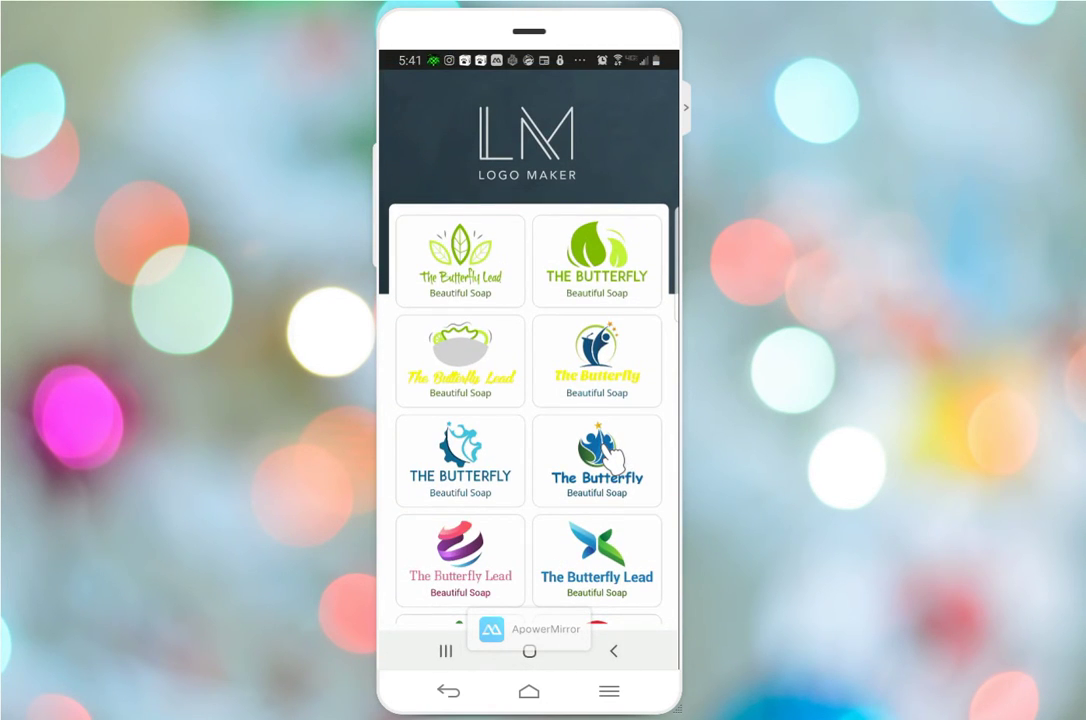
{"action": "right_click", "coordinate": [608, 452]}
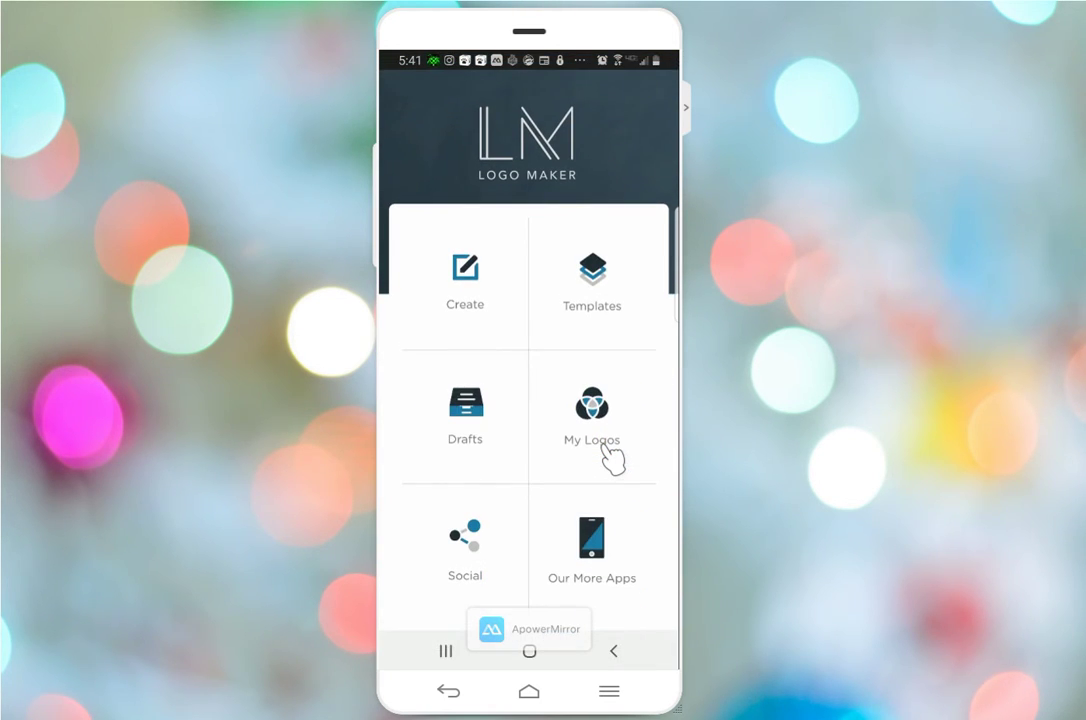
{"action": "right_click", "coordinate": [608, 455]}
{"action": "right_click", "coordinate": [608, 455]}
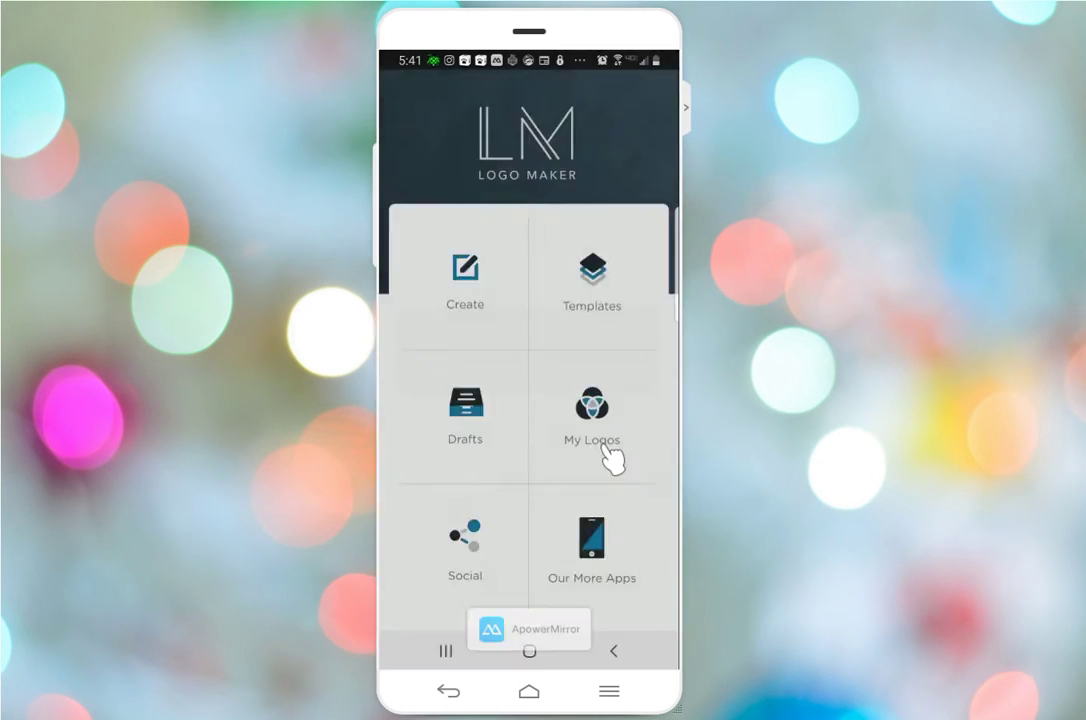
Look through the phone's recent apps and installed apps for the web browser
{"action": "right_click", "coordinate": [608, 455]}
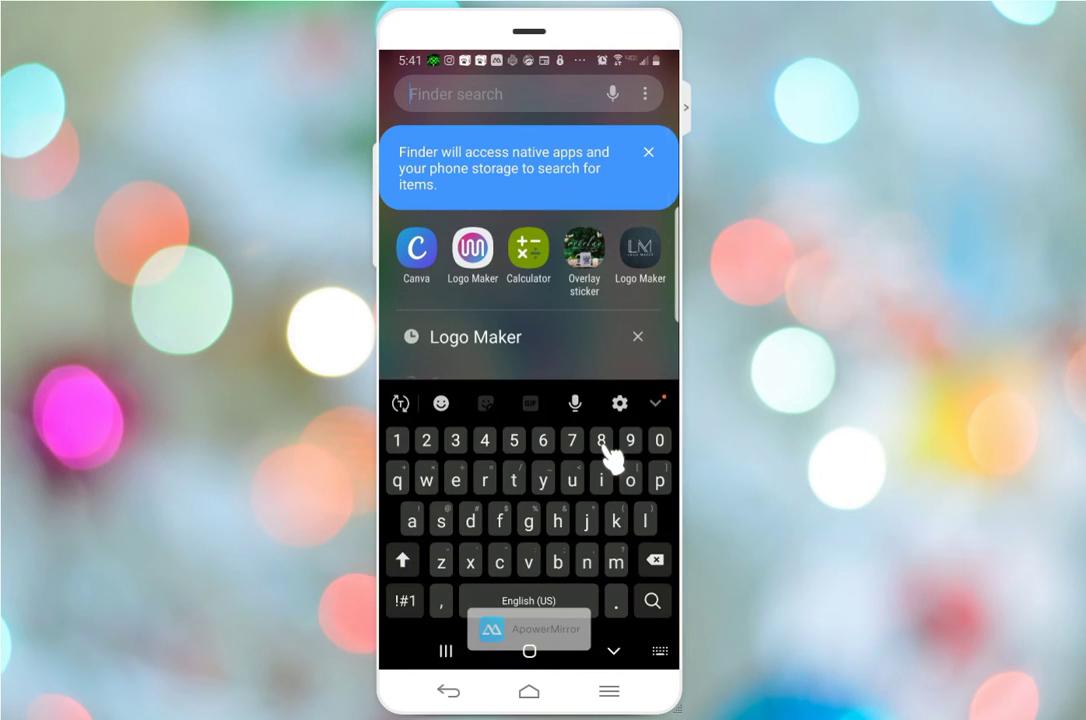
{"action": "right_click", "coordinate": [608, 455]}
{"action": "key", "text": "alt+s"}
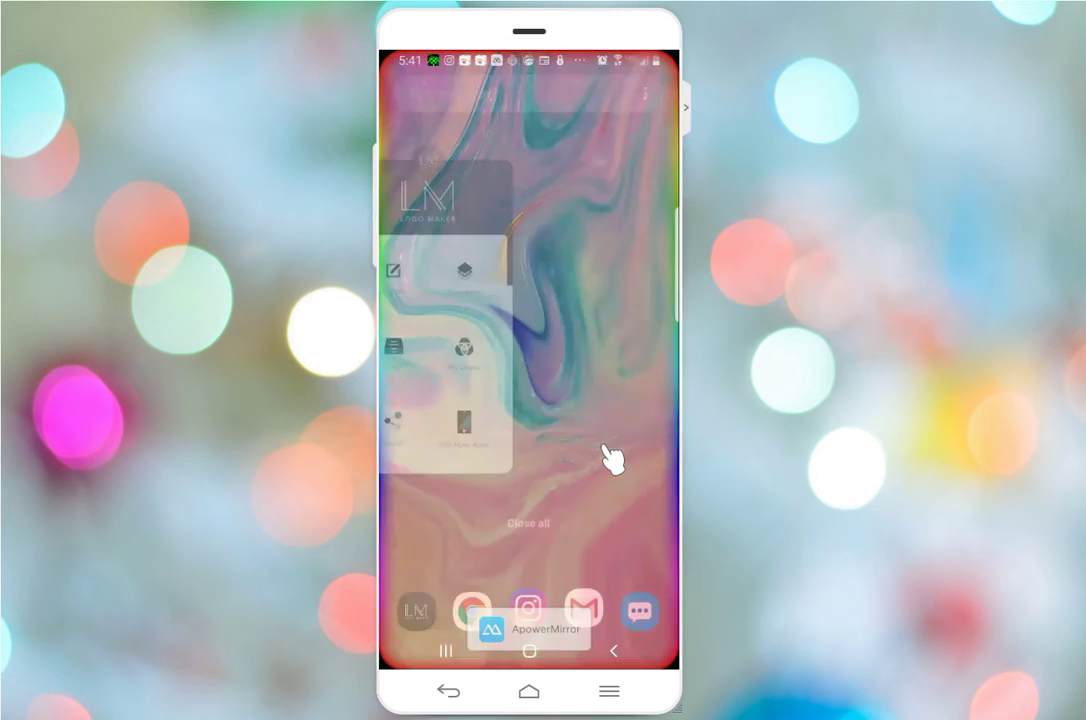
{"action": "scroll", "coordinate": [612, 459], "scroll_direction": "up", "scroll_amount": 4}
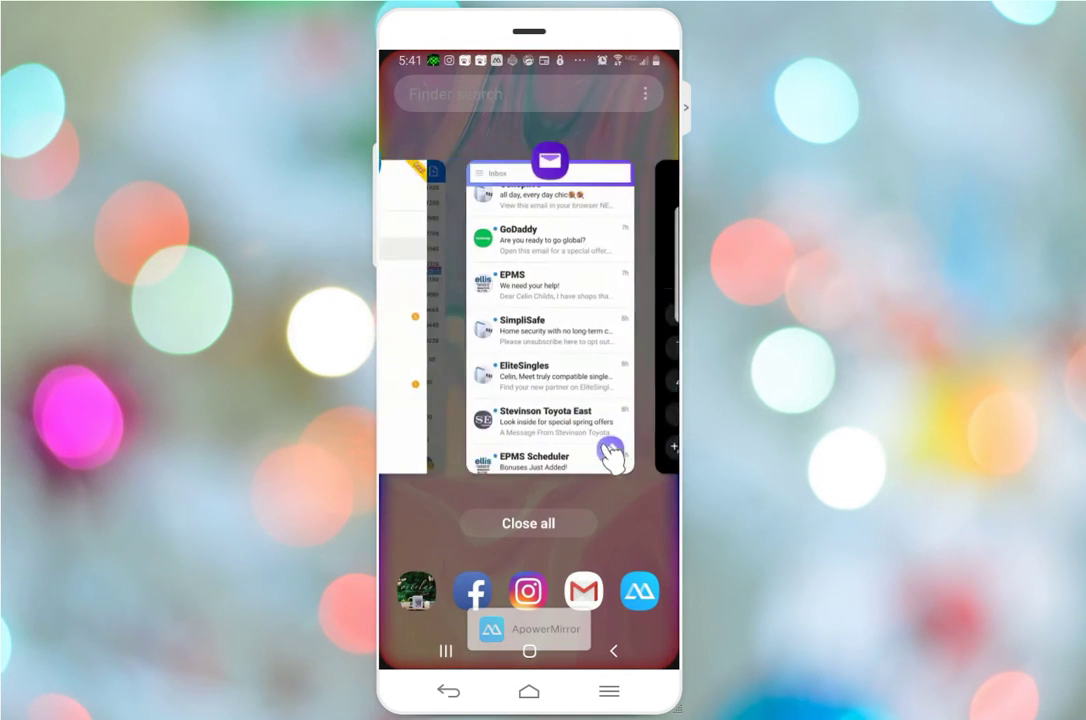
{"action": "scroll", "coordinate": [612, 459], "scroll_direction": "up", "scroll_amount": 5}
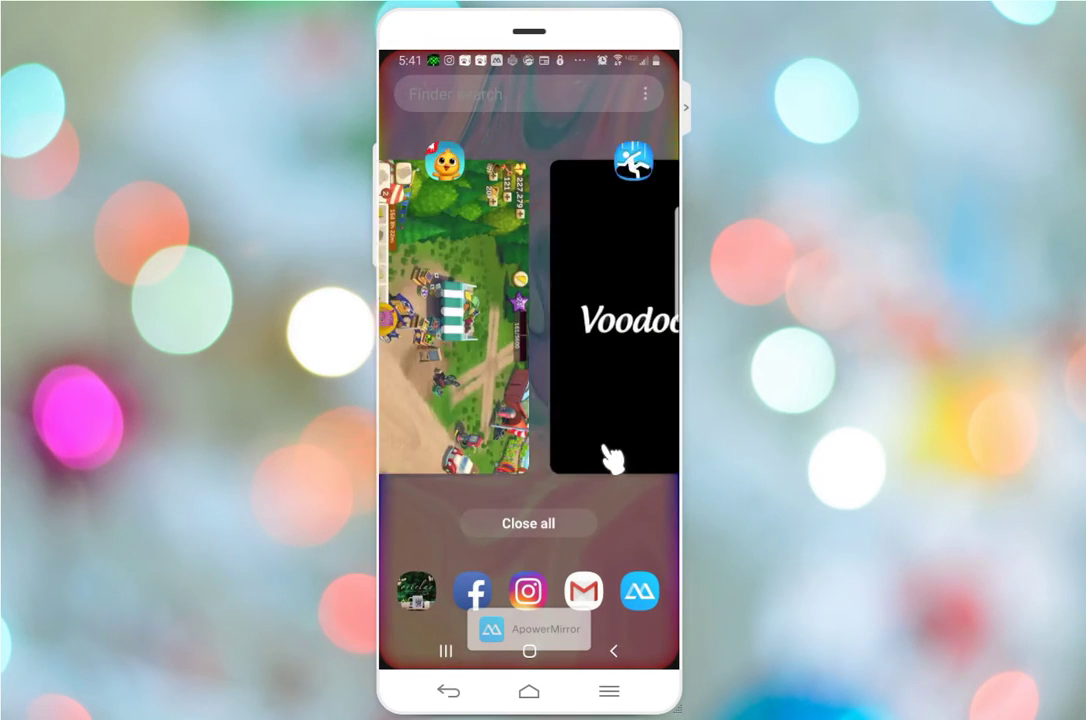
{"action": "scroll", "coordinate": [612, 459], "scroll_direction": "up", "scroll_amount": 5}
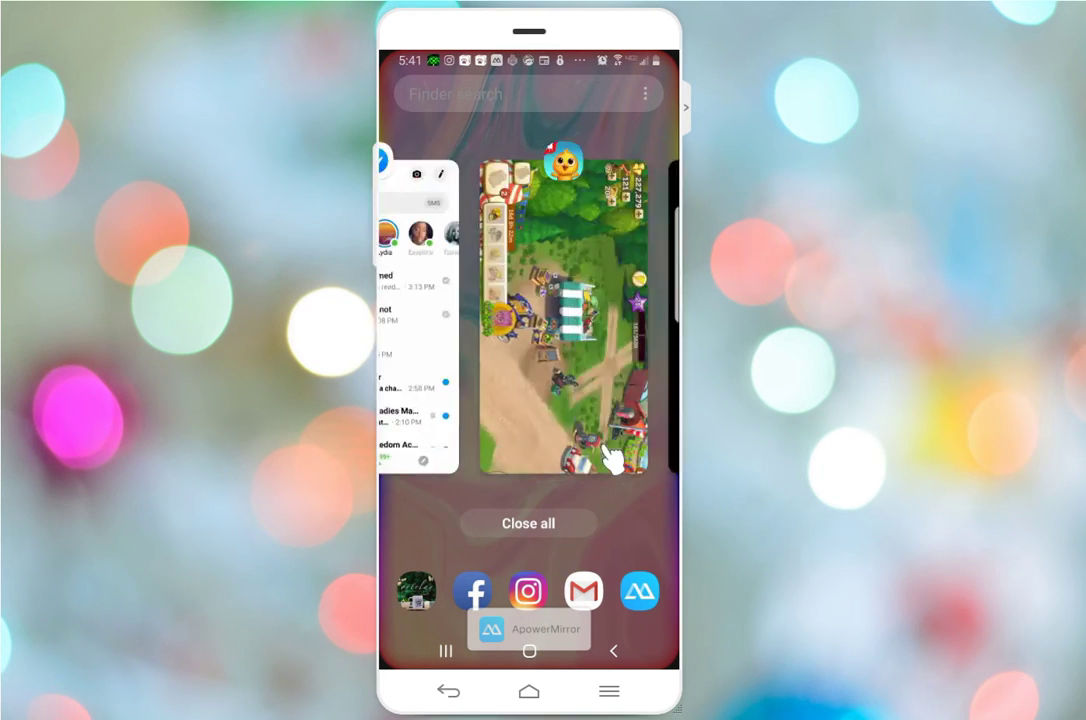
{"action": "scroll", "coordinate": [612, 459], "scroll_direction": "up", "scroll_amount": 3}
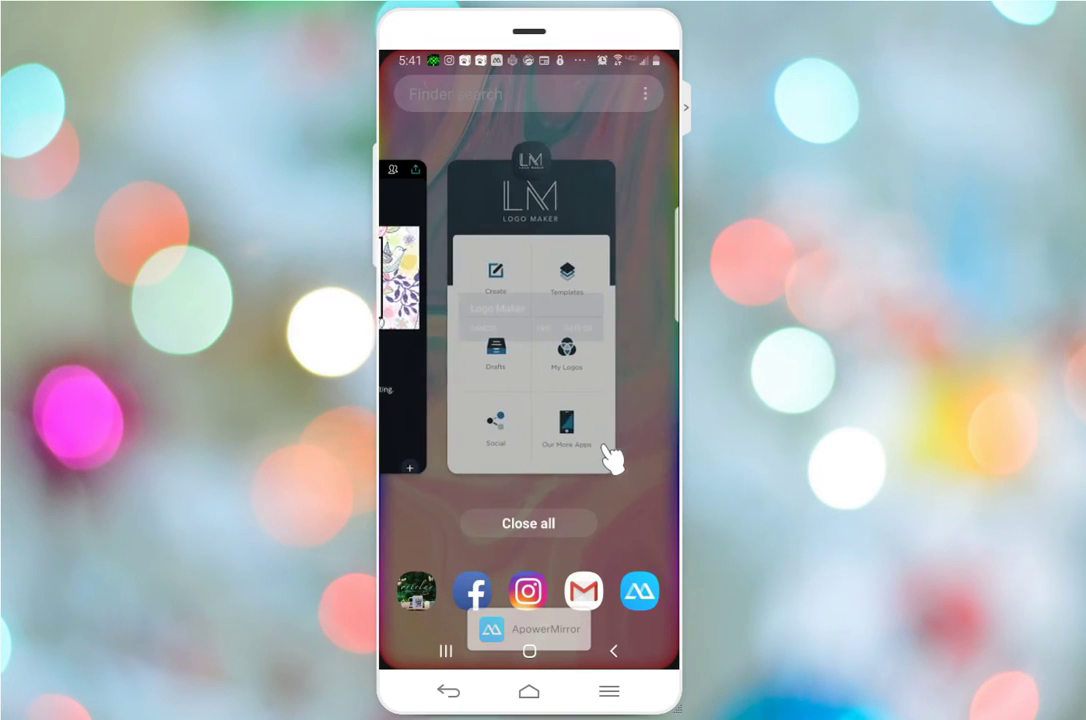
{"action": "key", "text": "Escape"}
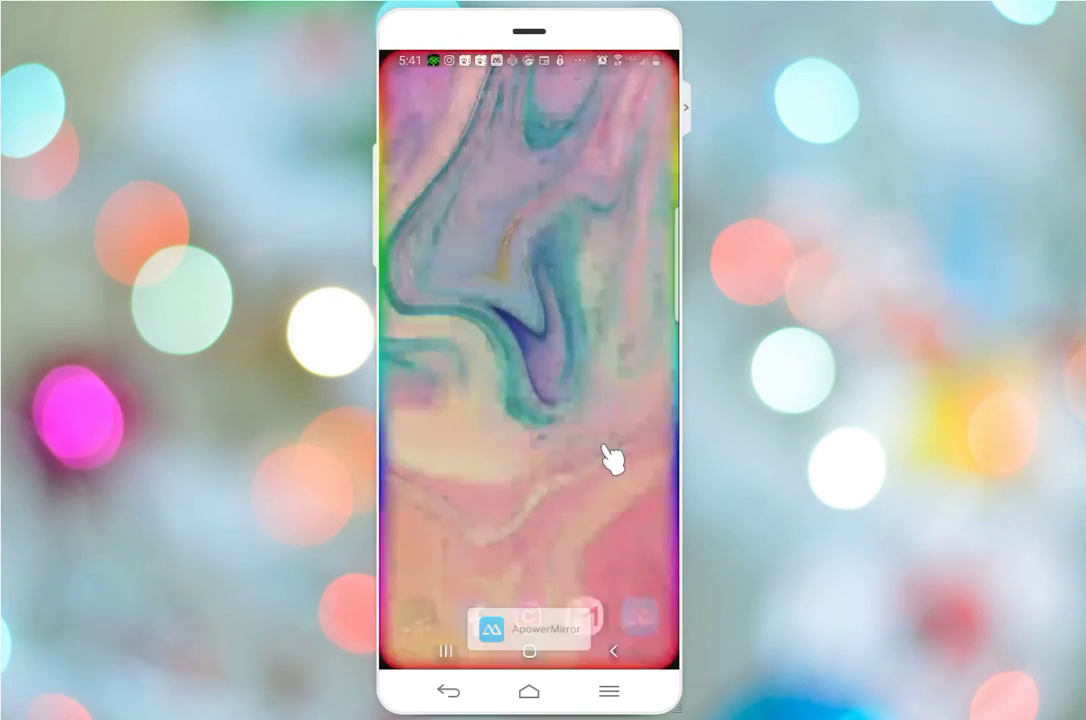
{"action": "scroll", "coordinate": [612, 459], "scroll_direction": "down", "scroll_amount": 2}
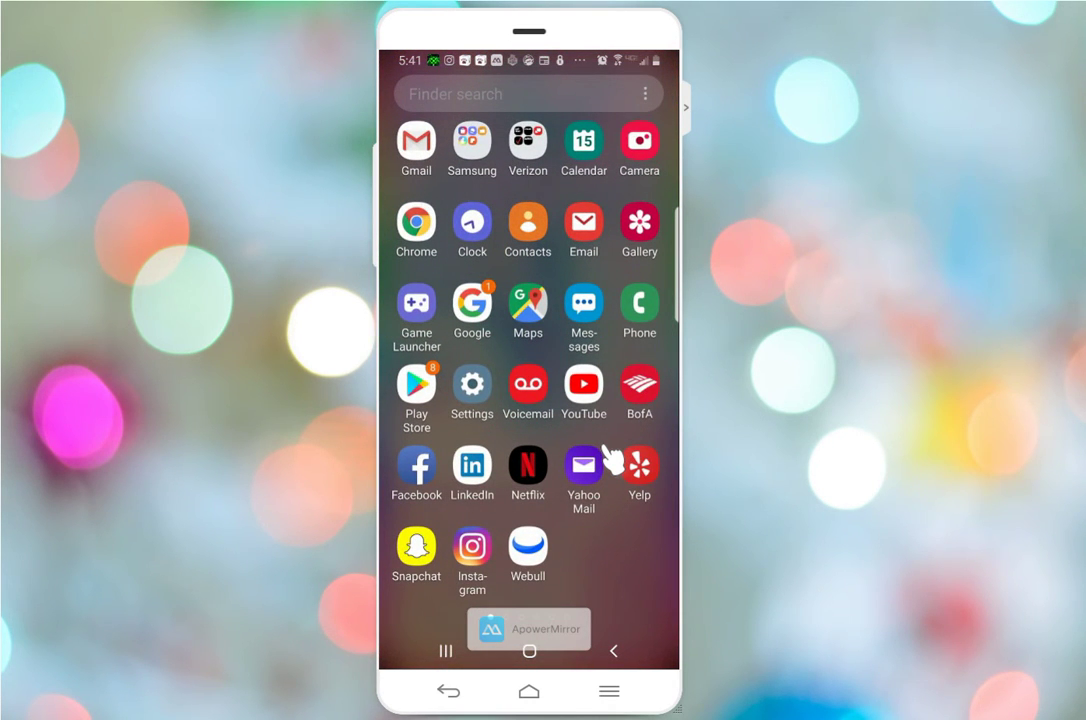
Switch to the Chrome browser and select the current web address for replacement
{"action": "key", "text": "alt+Tab"}
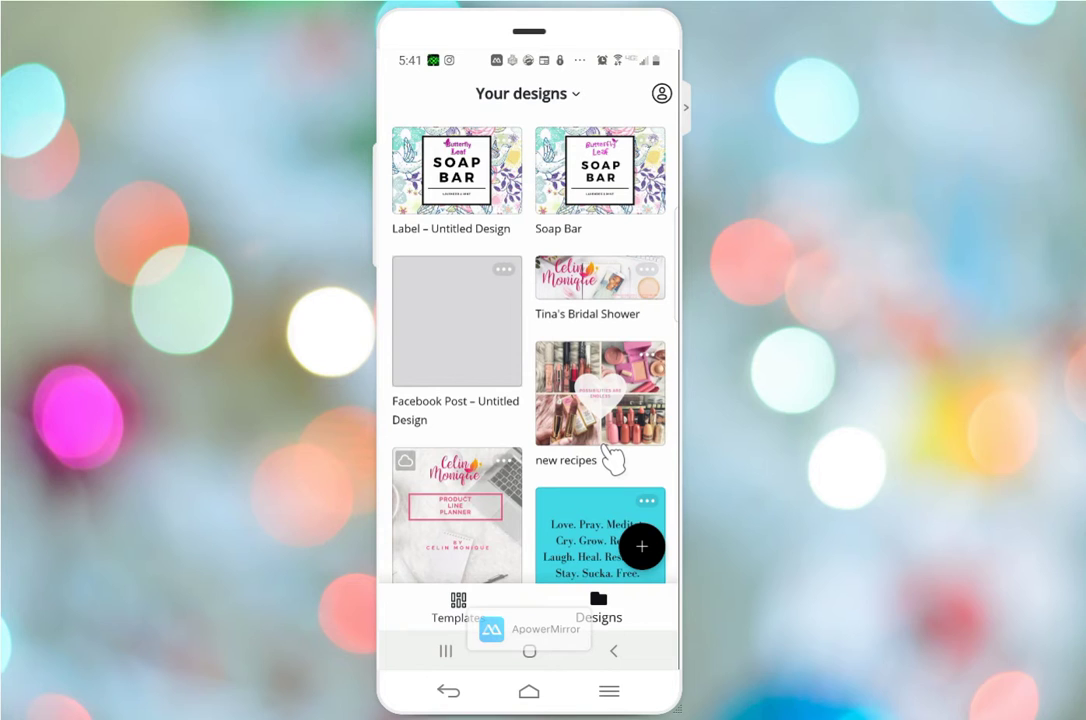
{"action": "key", "text": "alt+Tab"}
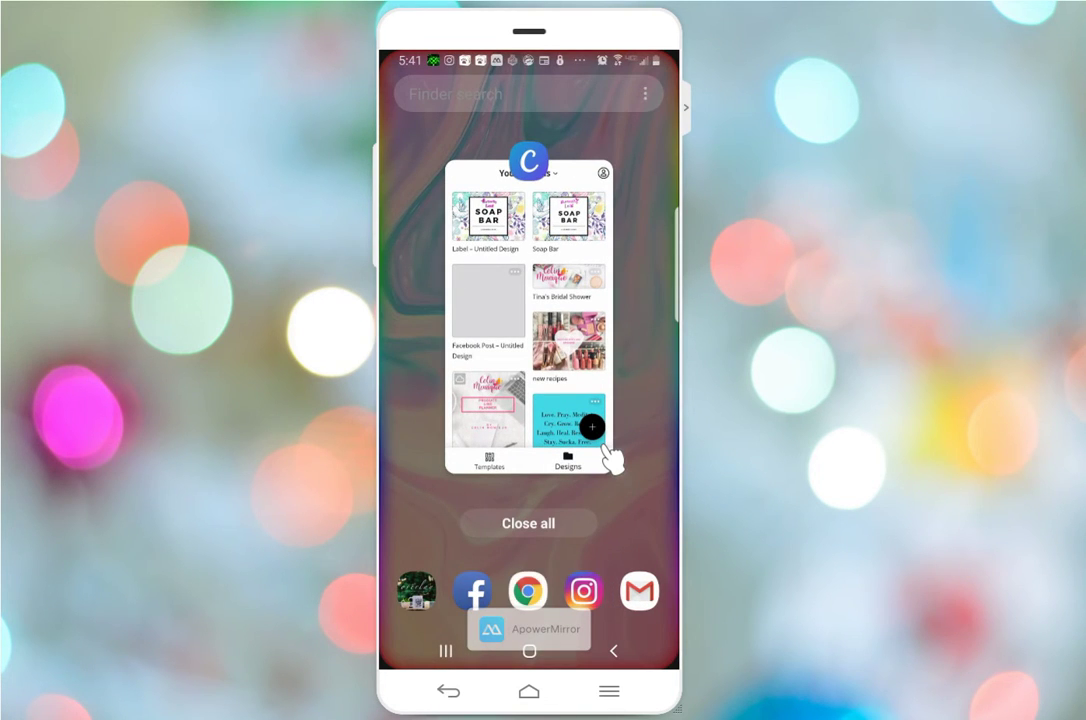
{"action": "key", "text": "alt+Tab"}
{"action": "key", "text": "ctrl+l"}
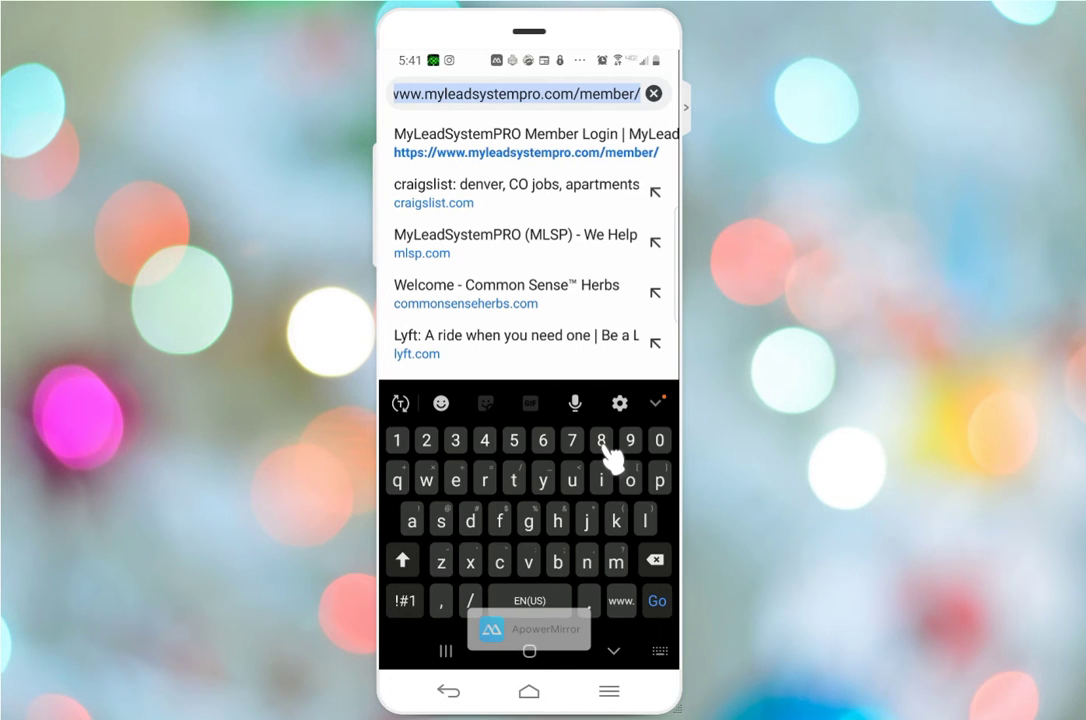
{"action": "type", "text": "c"}
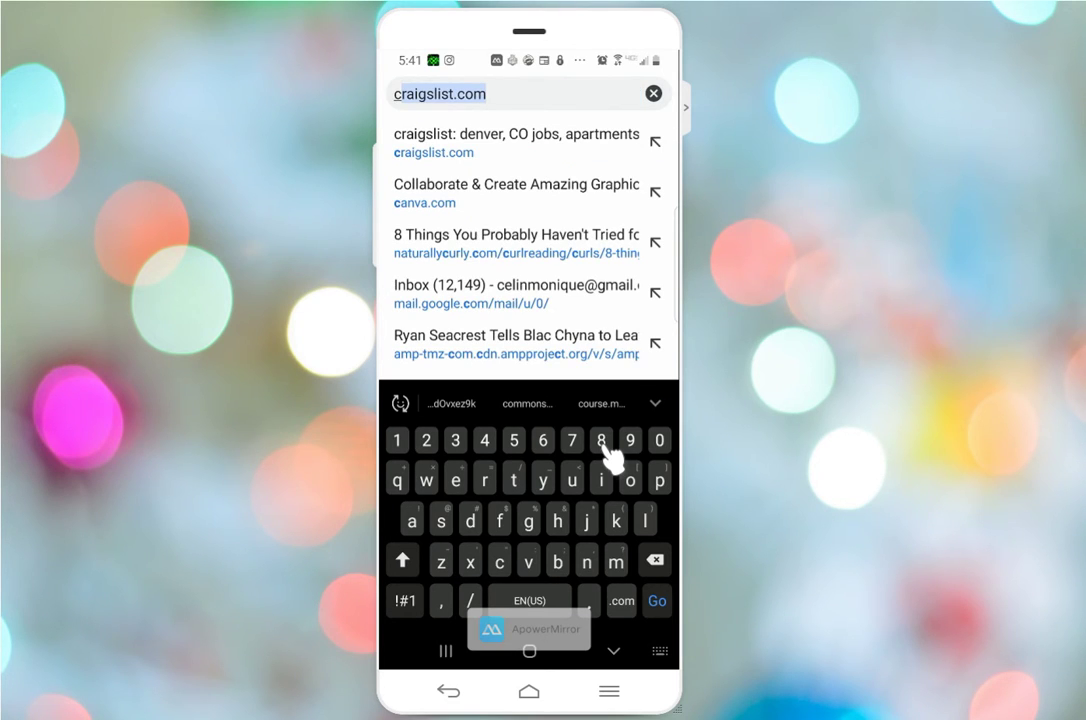
{"action": "type", "text": "build"}
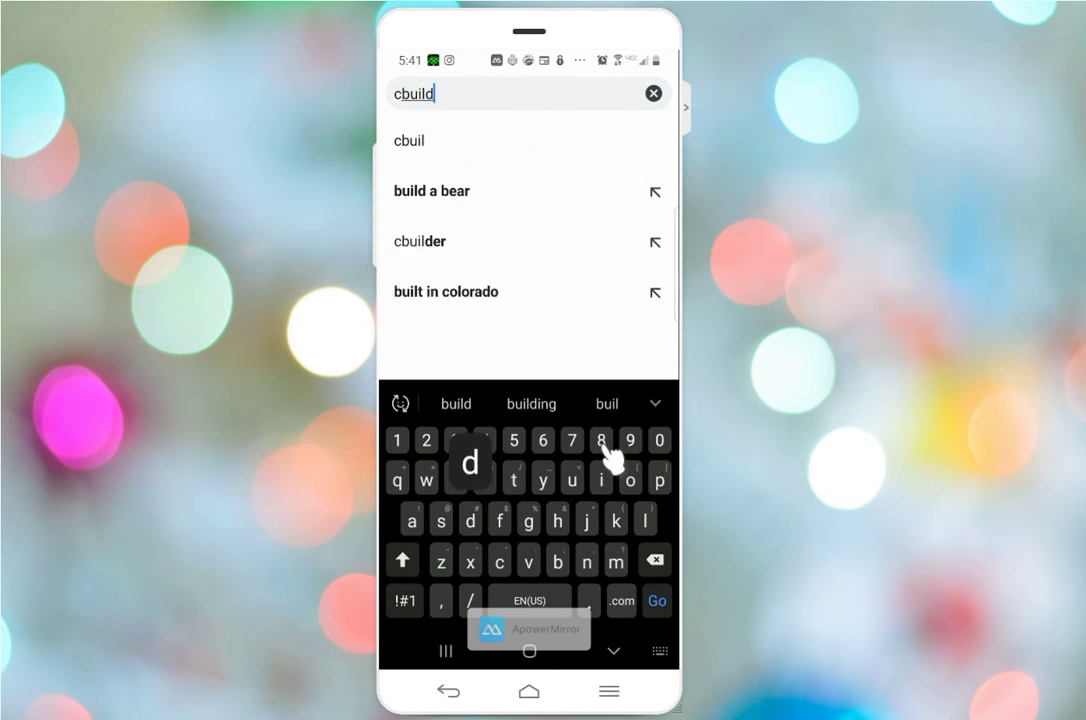
{"action": "key", "text": "BackSpace"}
{"action": "key", "text": "BackSpace"}
{"action": "key", "text": "BackSpace"}
{"action": "key", "text": "BackSpace"}
{"action": "key", "text": "BackSpace"}
{"action": "key", "text": "BackSpace"}
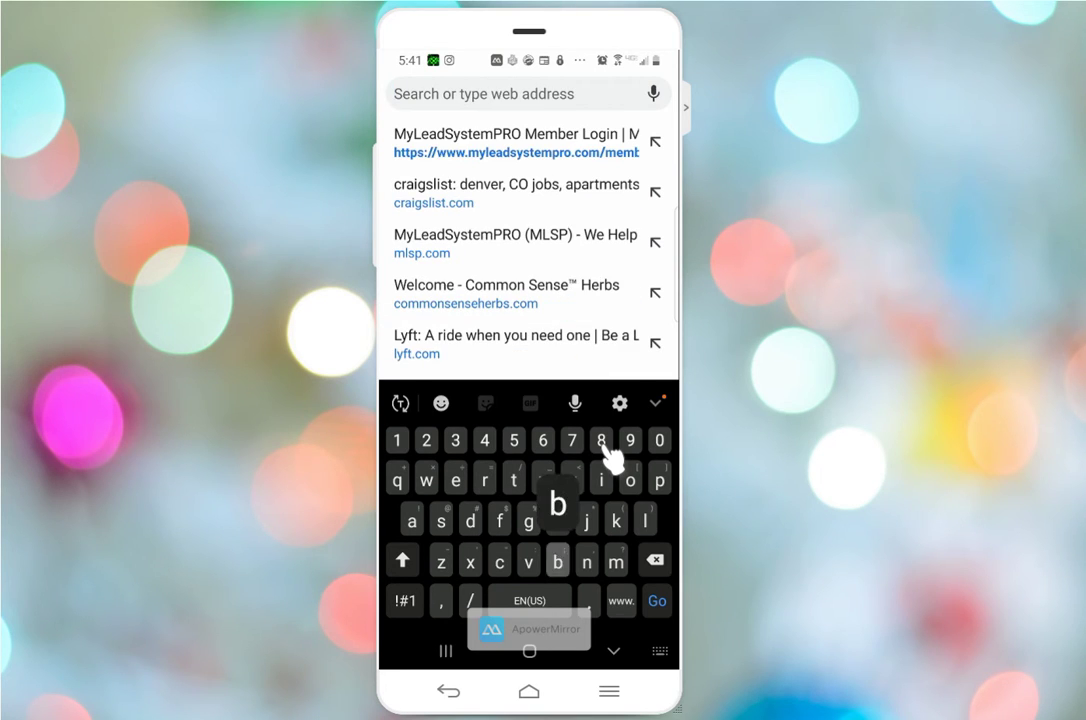
Open the buildyourownproductline.com website and view its landing page
{"action": "type", "text": "build"}
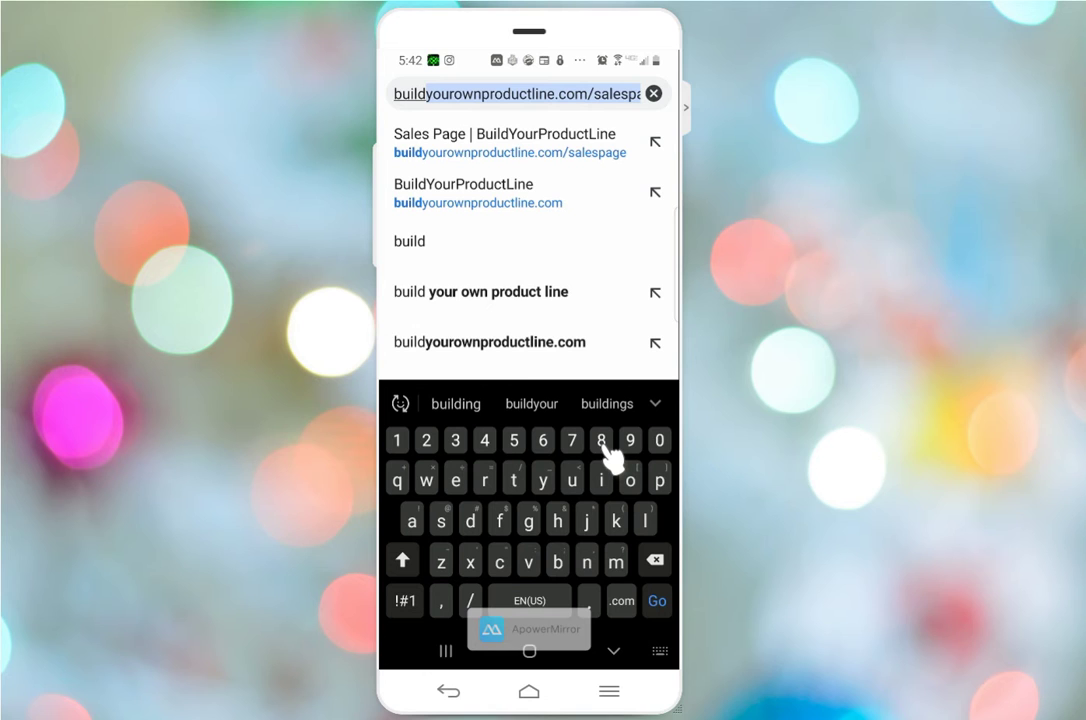
{"action": "key", "text": "Return"}
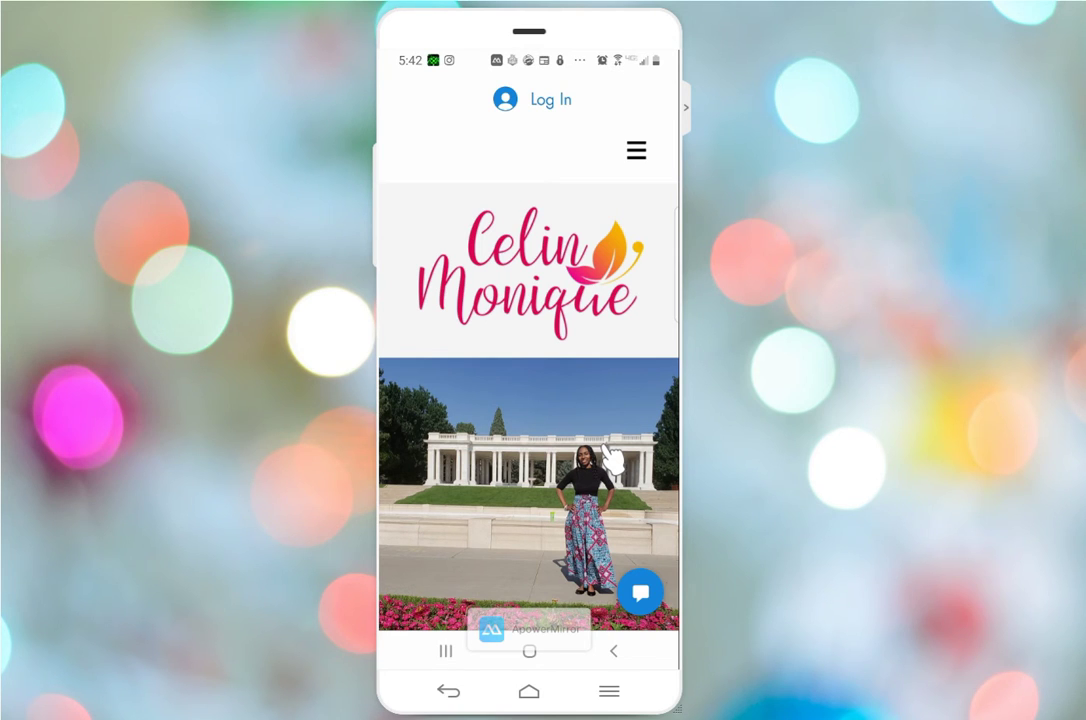
{"action": "scroll", "coordinate": [610, 458], "scroll_direction": "down", "scroll_amount": 5}
{"action": "scroll", "coordinate": [612, 460], "scroll_direction": "up", "scroll_amount": 5}
{"action": "scroll", "coordinate": [612, 460], "scroll_direction": "up", "scroll_amount": 2}
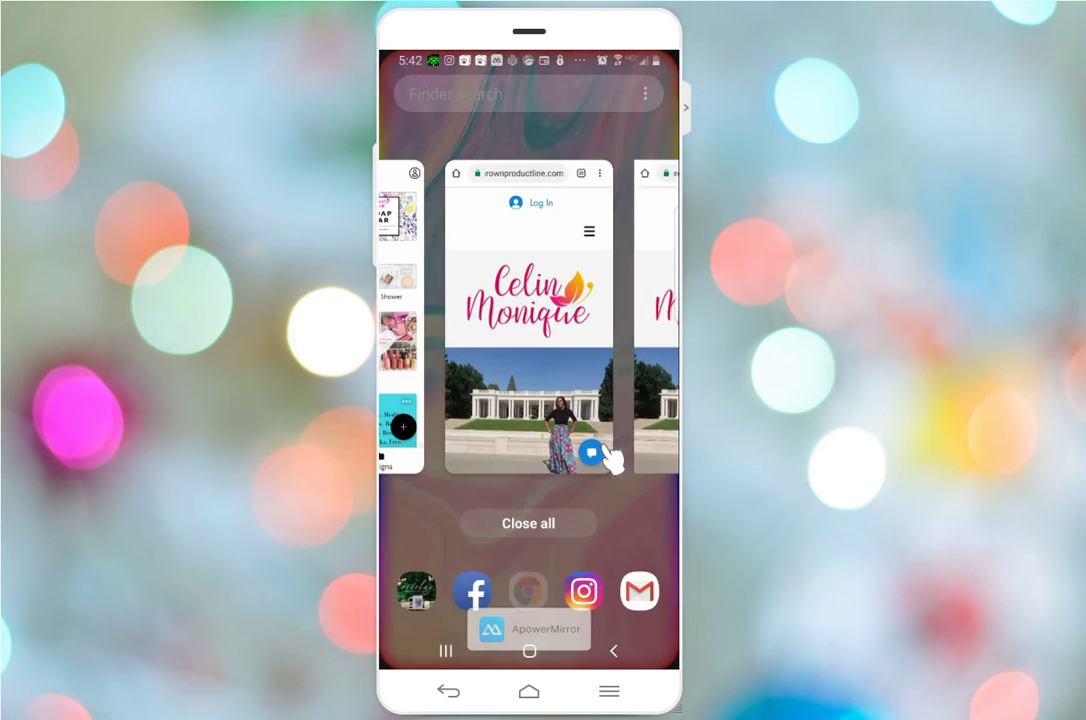